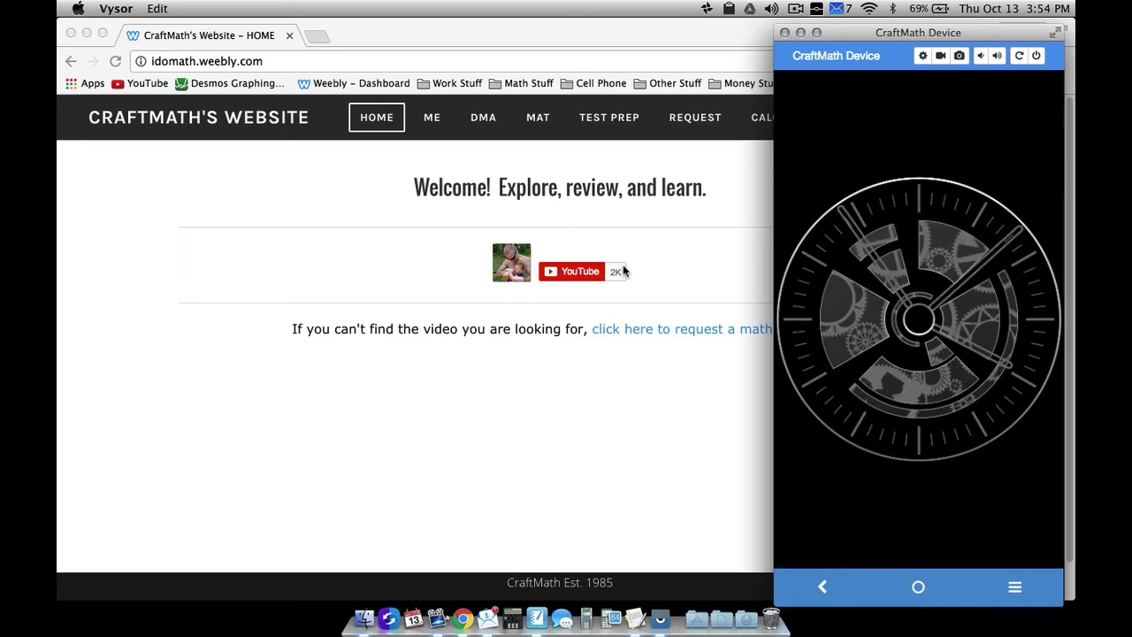
Move the Vysor mirror aside and show CraftMath's Android submenu with KLWP and Upcoming Tuts
drag(830, 50, 164, 43)
click(881, 121)
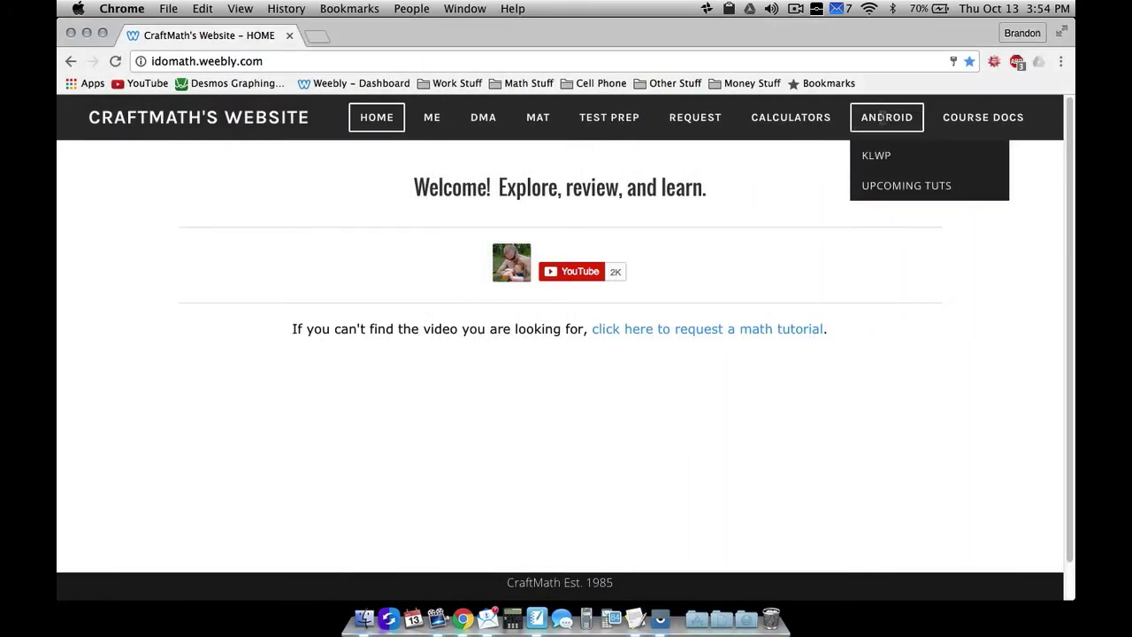
Open CraftMath's Upcoming Tuts page and scroll across the KLWP tutorial request sheet
click(882, 194)
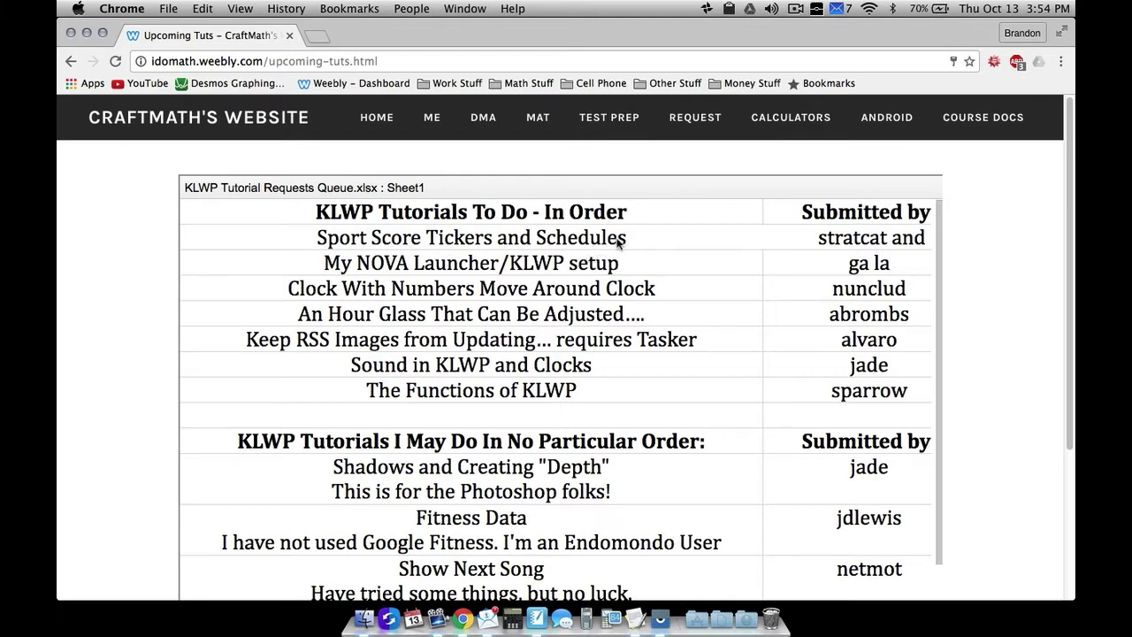
scroll(761, 256, right, 3)
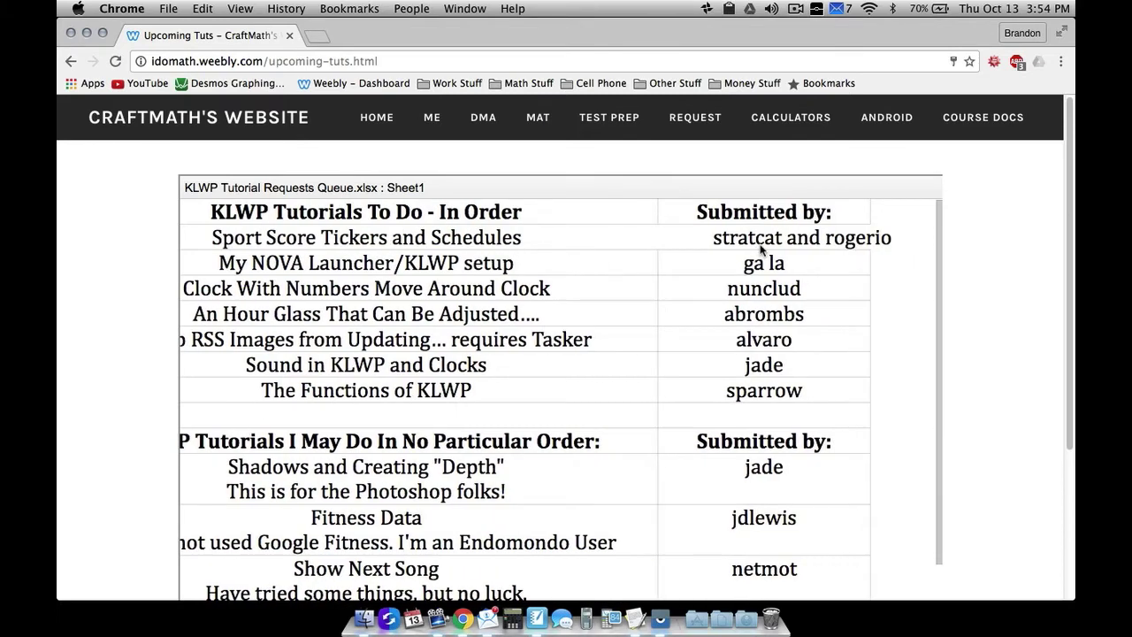
scroll(645, 240, left, 4)
scroll(811, 240, right, 1)
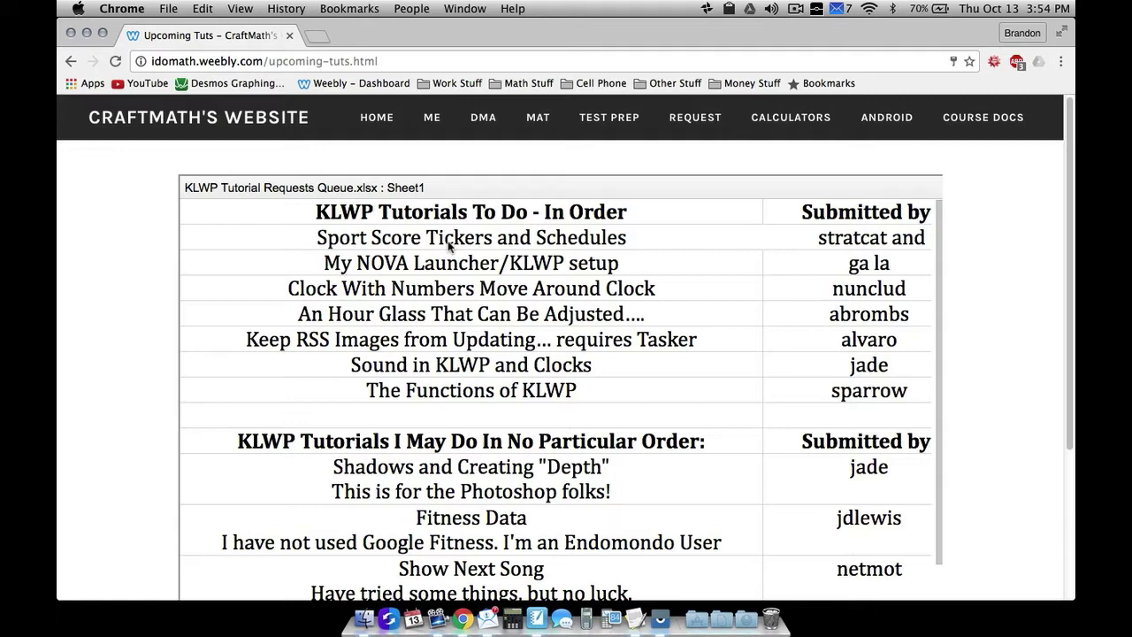
Bring up the Vysor phone mirror and place it right of the spreadsheet
click(660, 618)
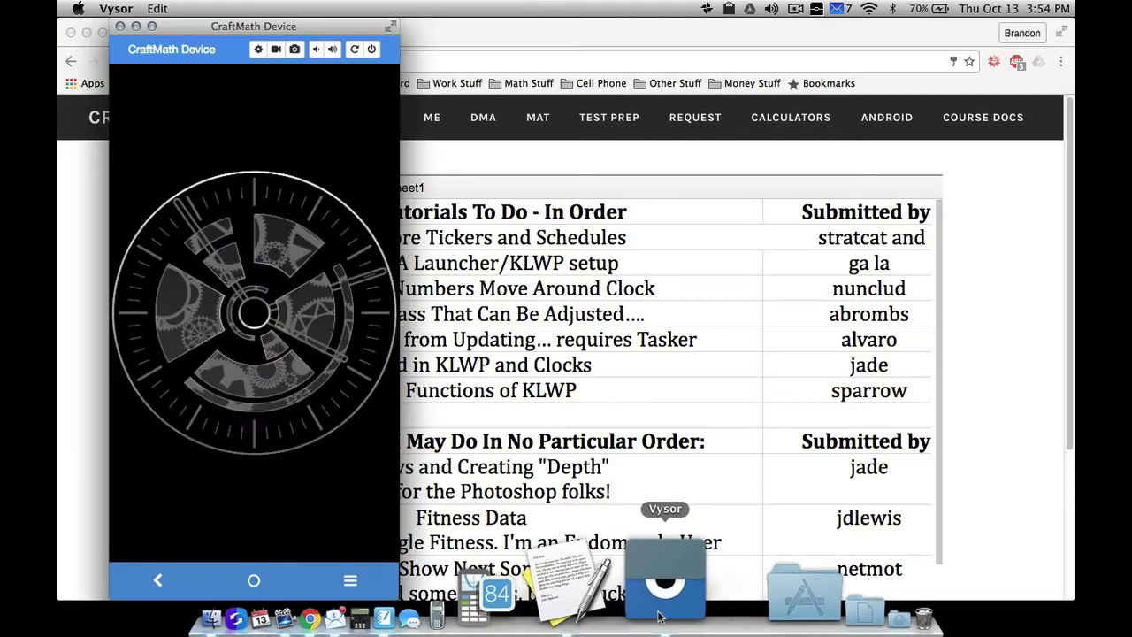
drag(261, 35, 907, 60)
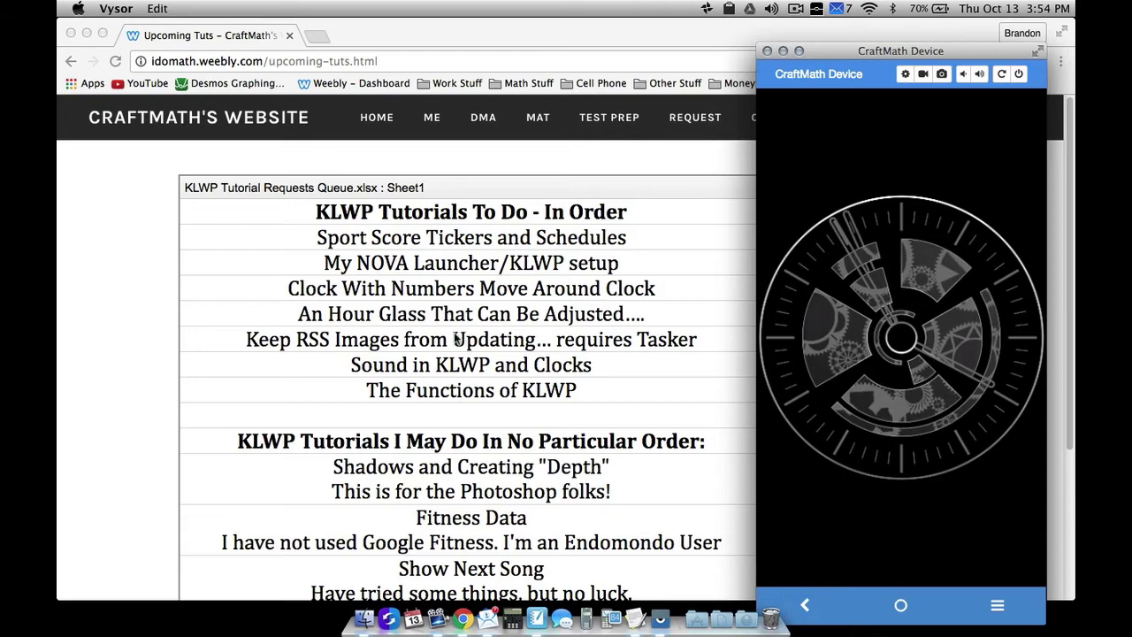
scroll(460, 336, down, 5)
scroll(457, 379, down, 2)
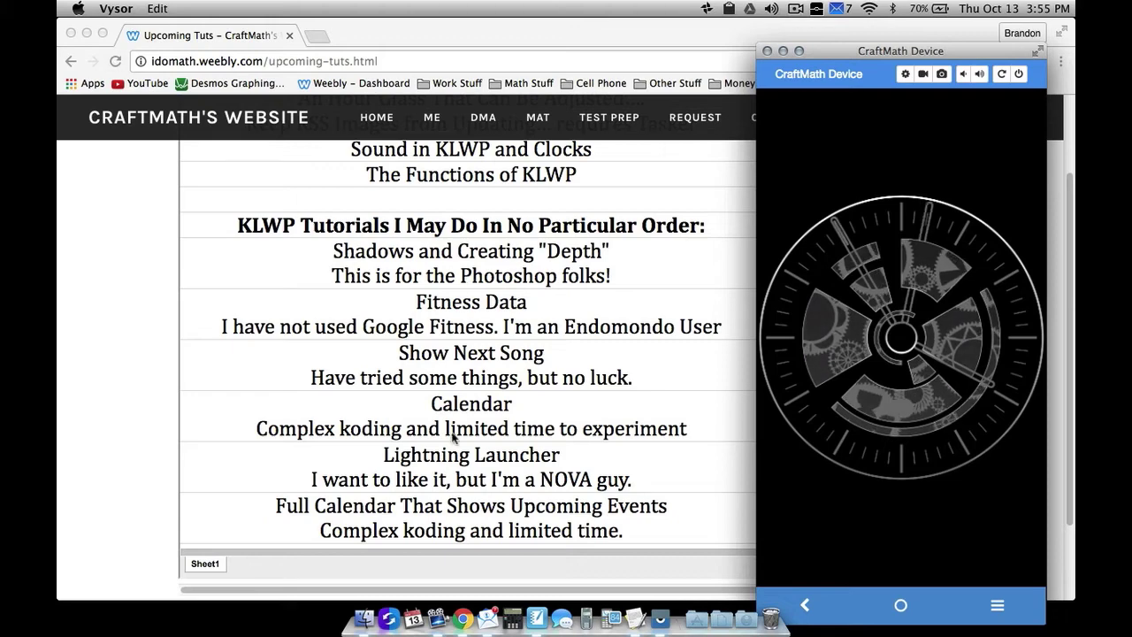
click(636, 608)
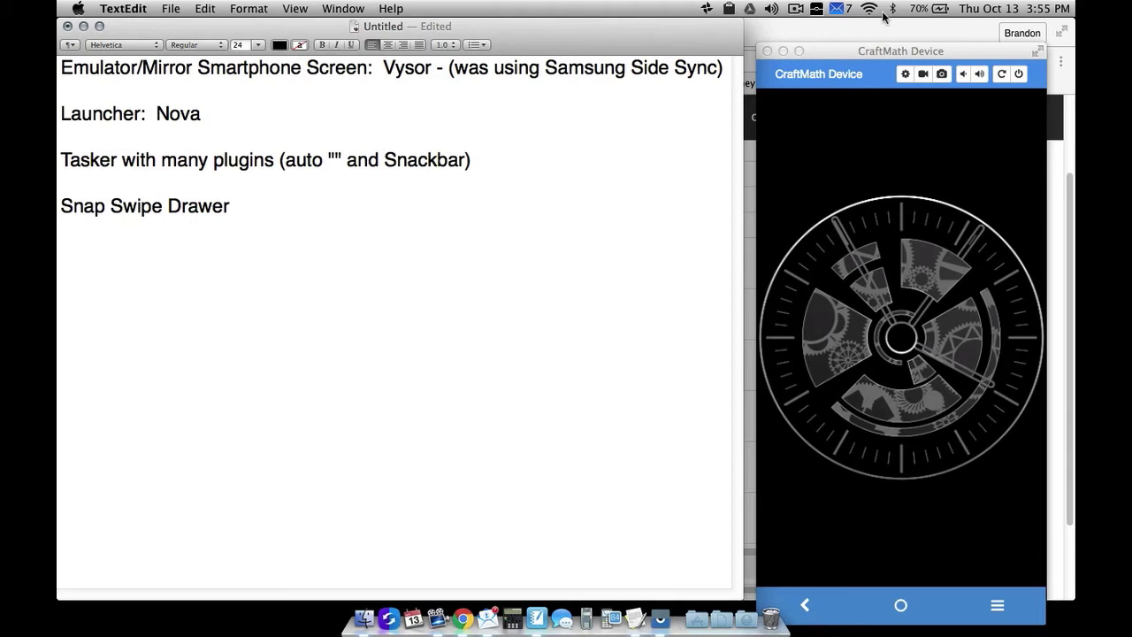
drag(890, 56, 902, 39)
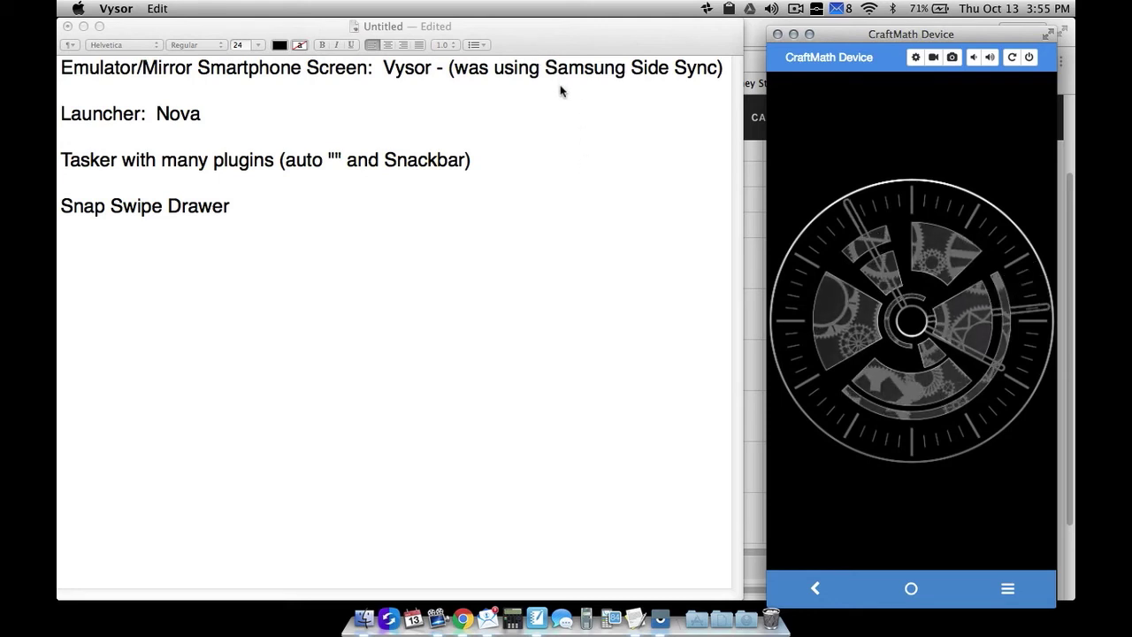
click(390, 68)
drag(397, 68, 432, 68)
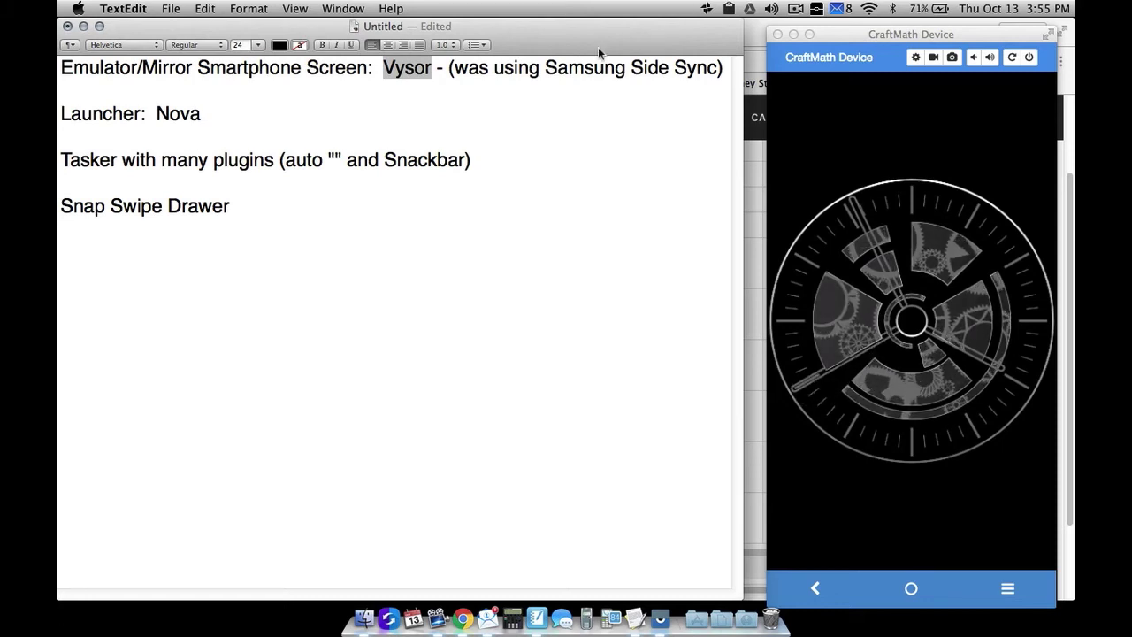
drag(545, 69, 716, 78)
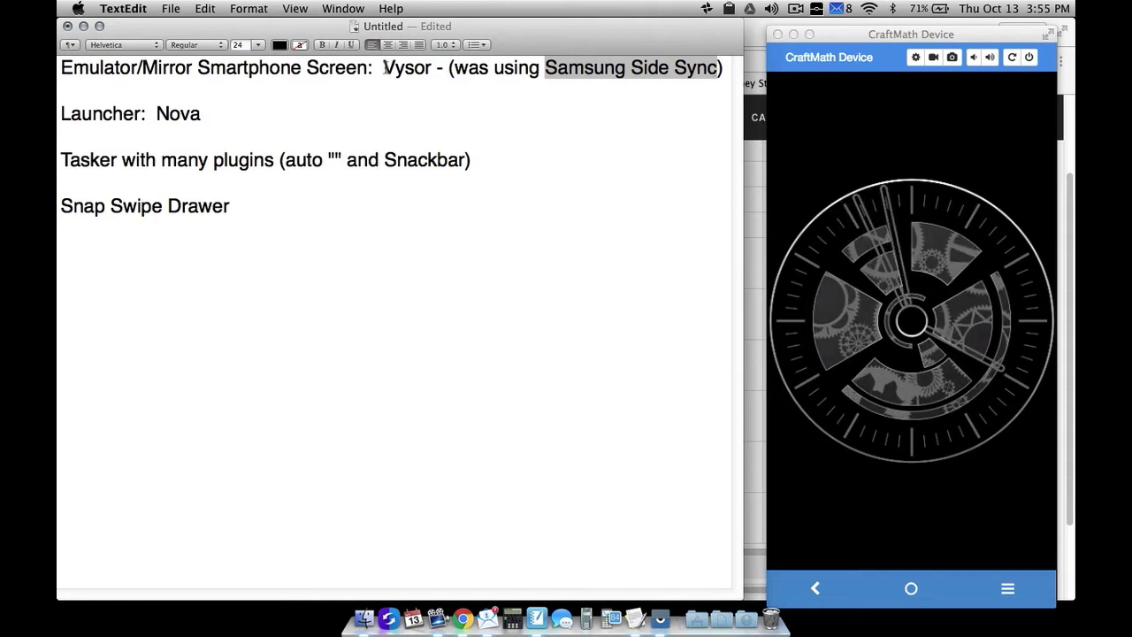
drag(383, 67, 432, 68)
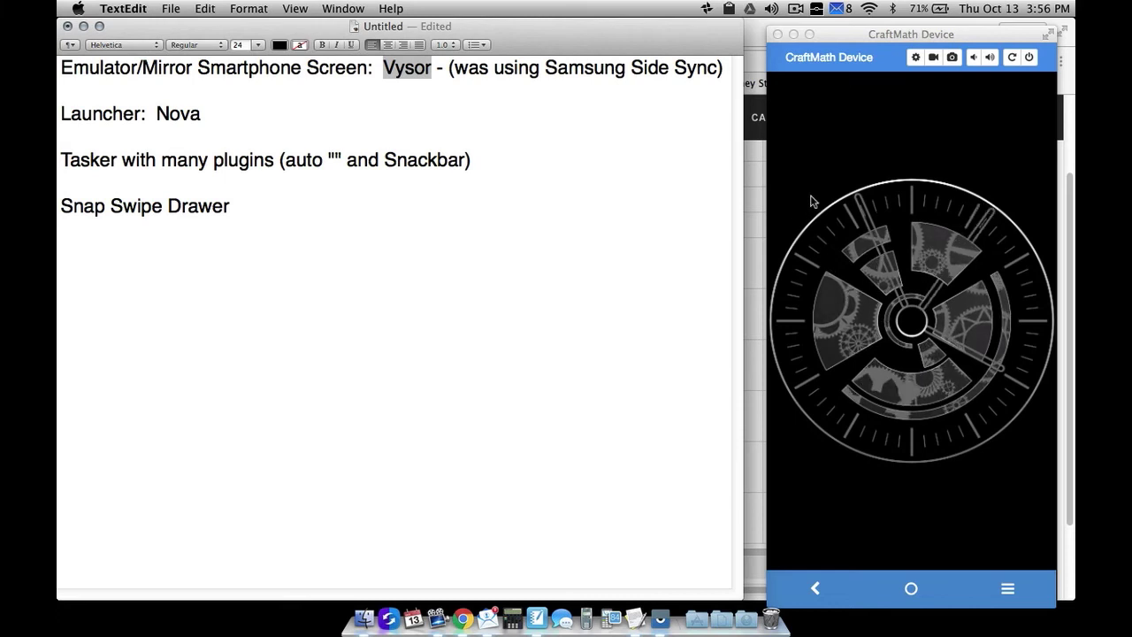
click(846, 163)
click(852, 157)
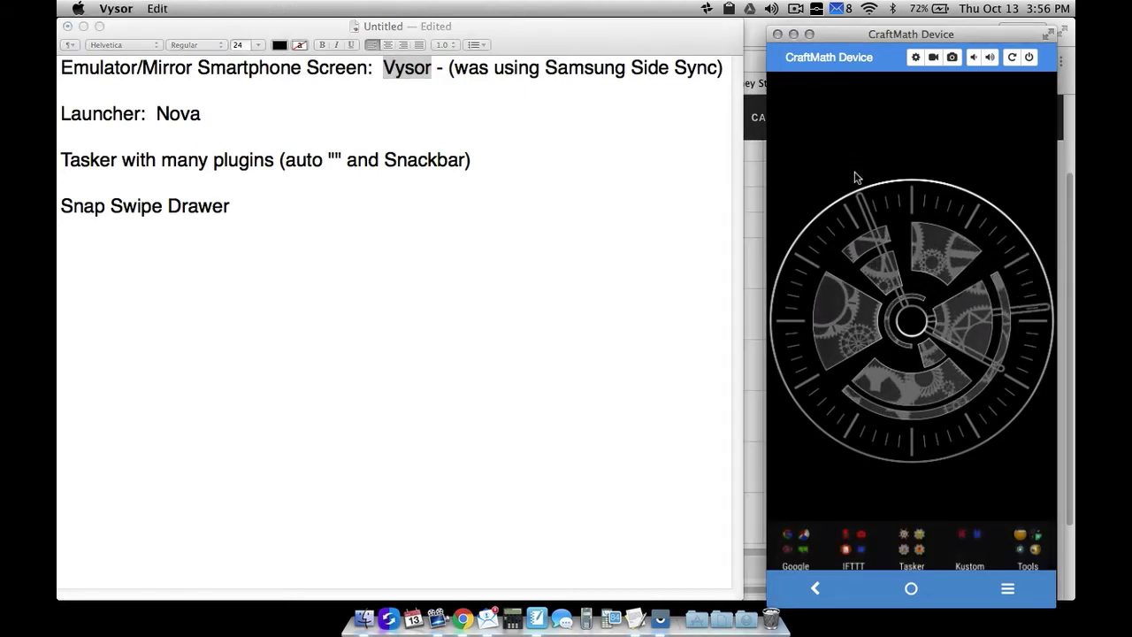
click(854, 478)
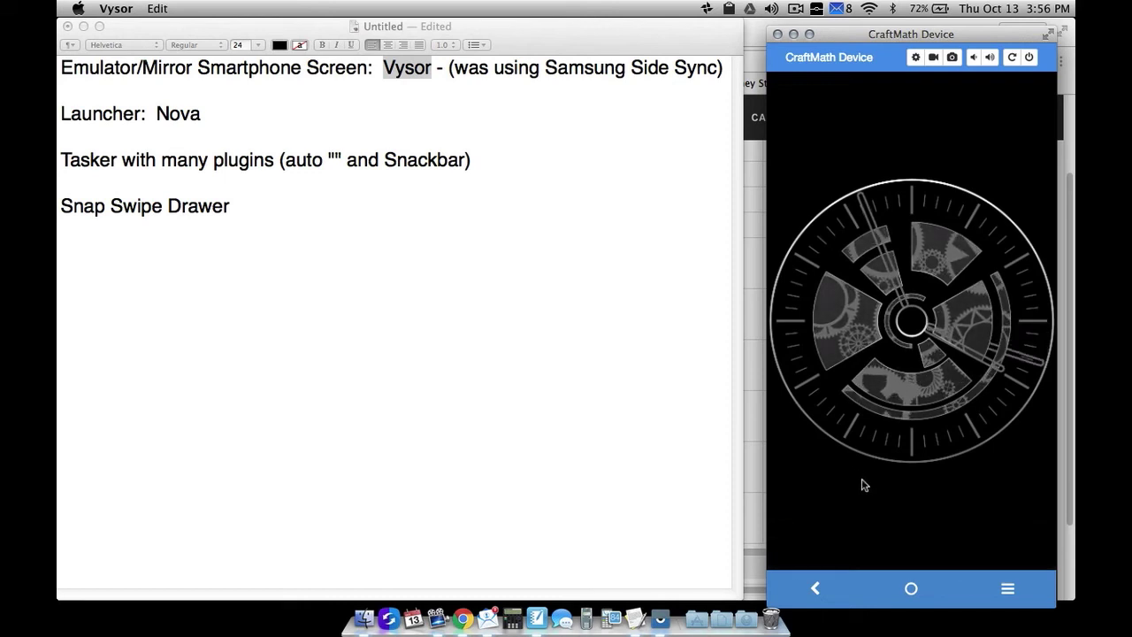
click(862, 486)
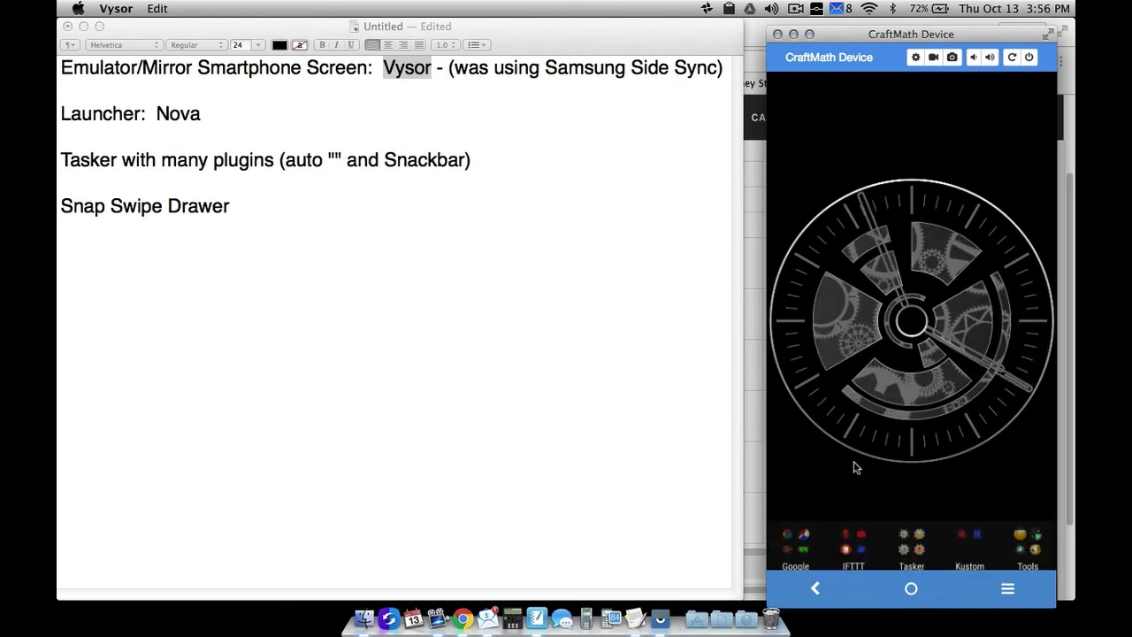
drag(857, 474, 857, 426)
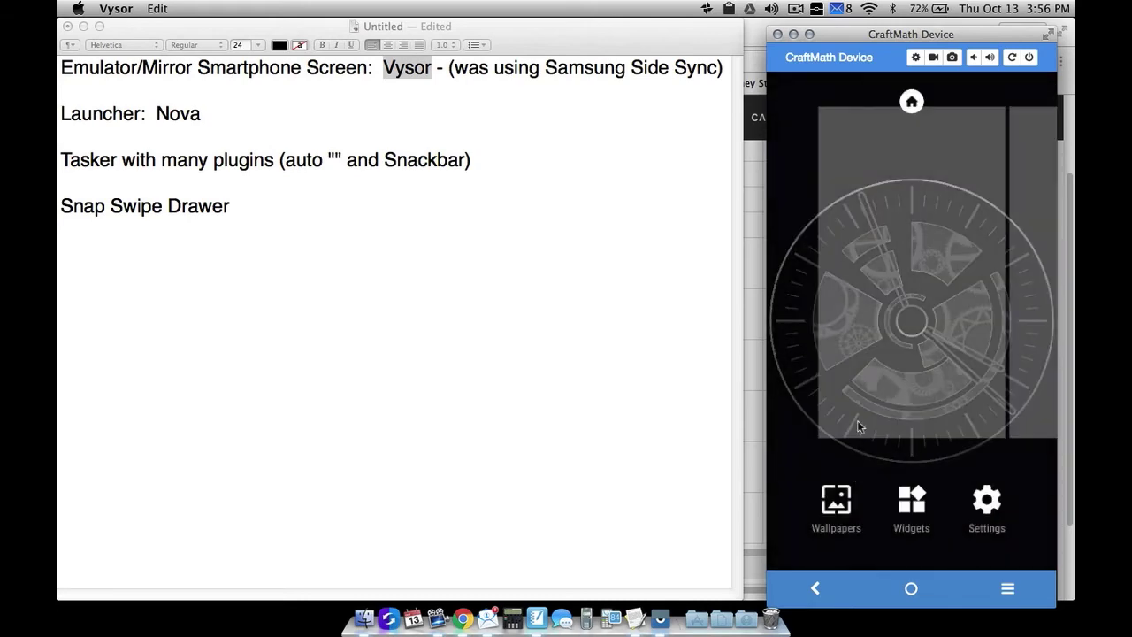
click(910, 588)
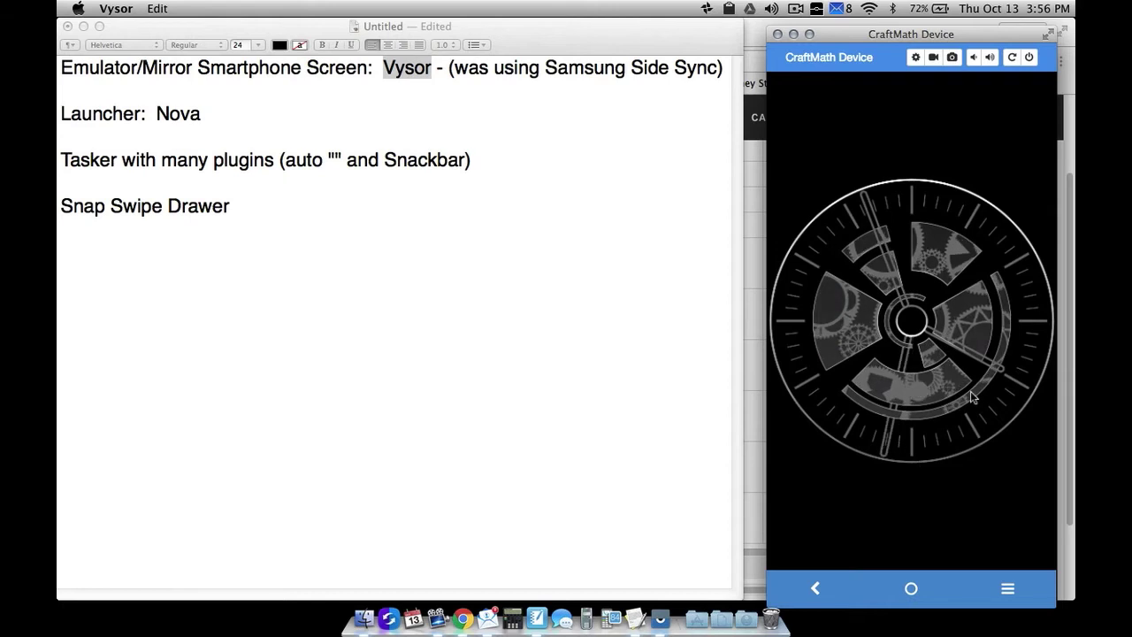
click(950, 405)
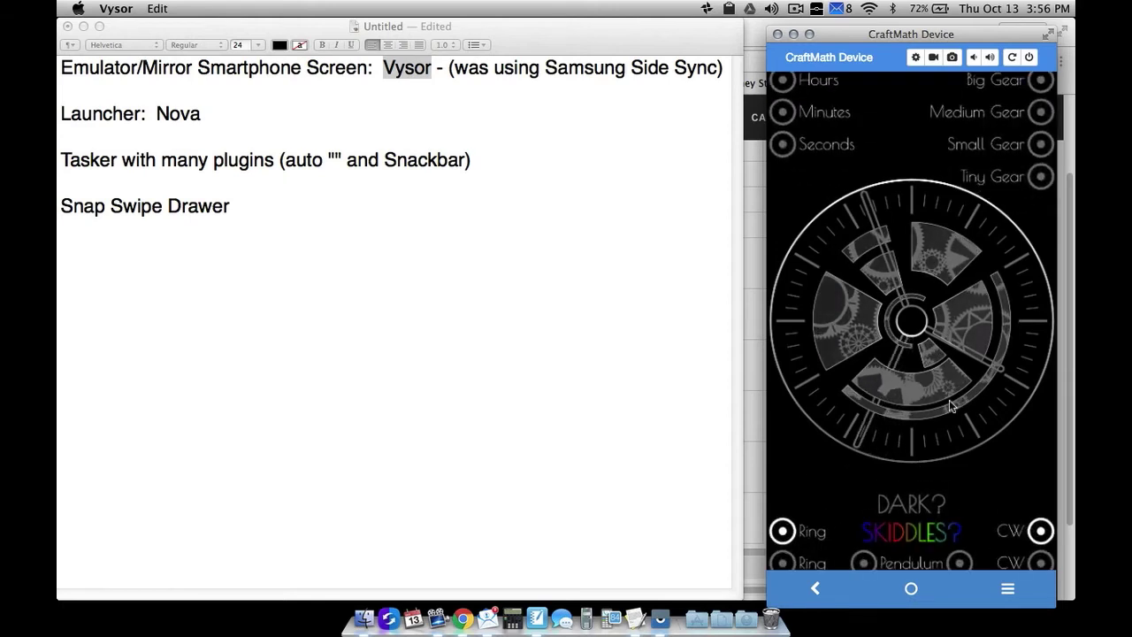
click(950, 405)
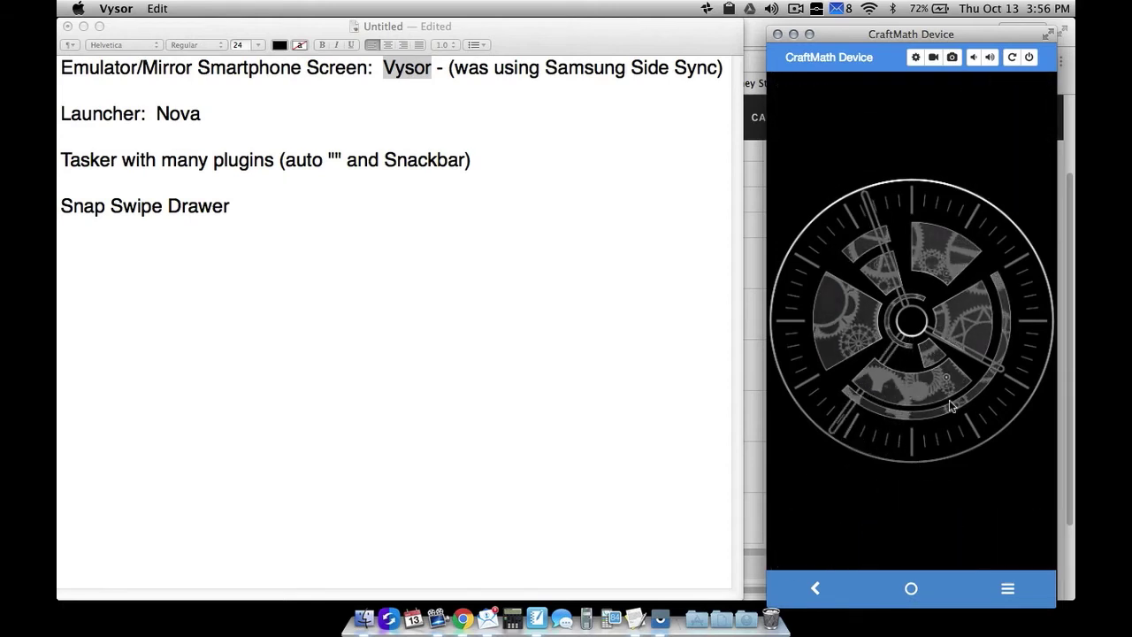
click(951, 405)
click(951, 405)
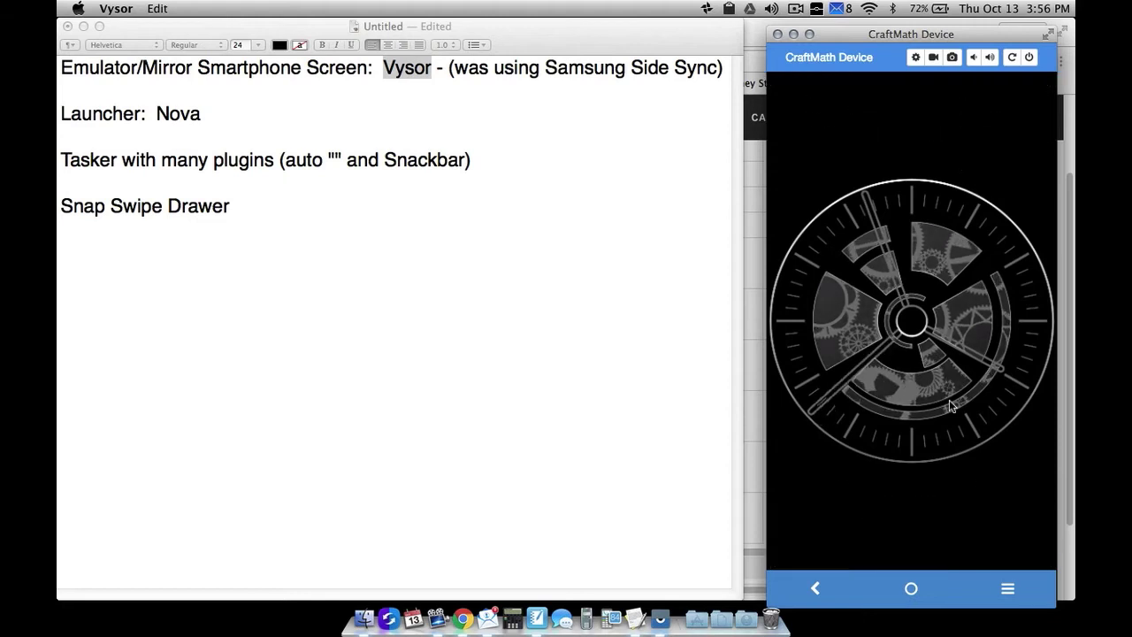
click(950, 405)
click(950, 405)
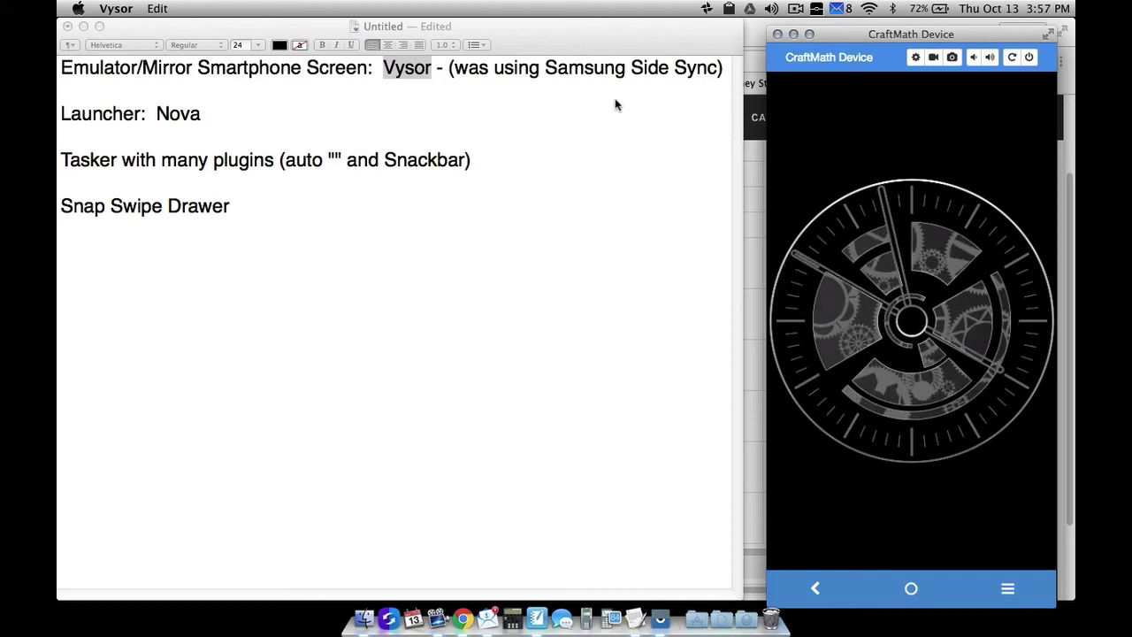
Highlight the word Nova in the TextEdit notes
click(408, 71)
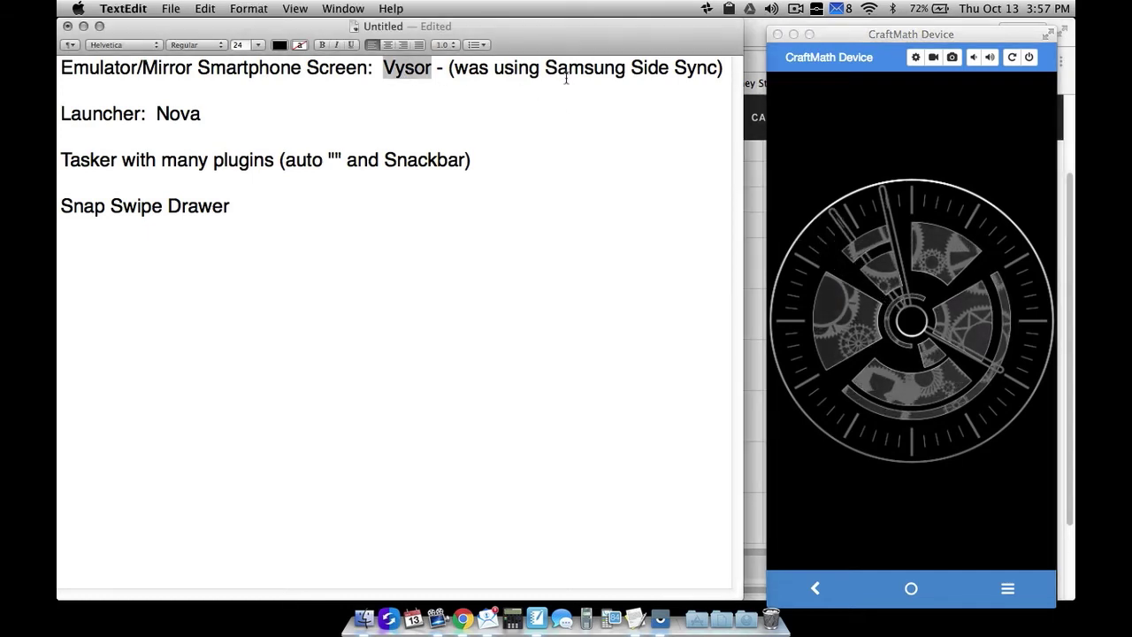
click(416, 71)
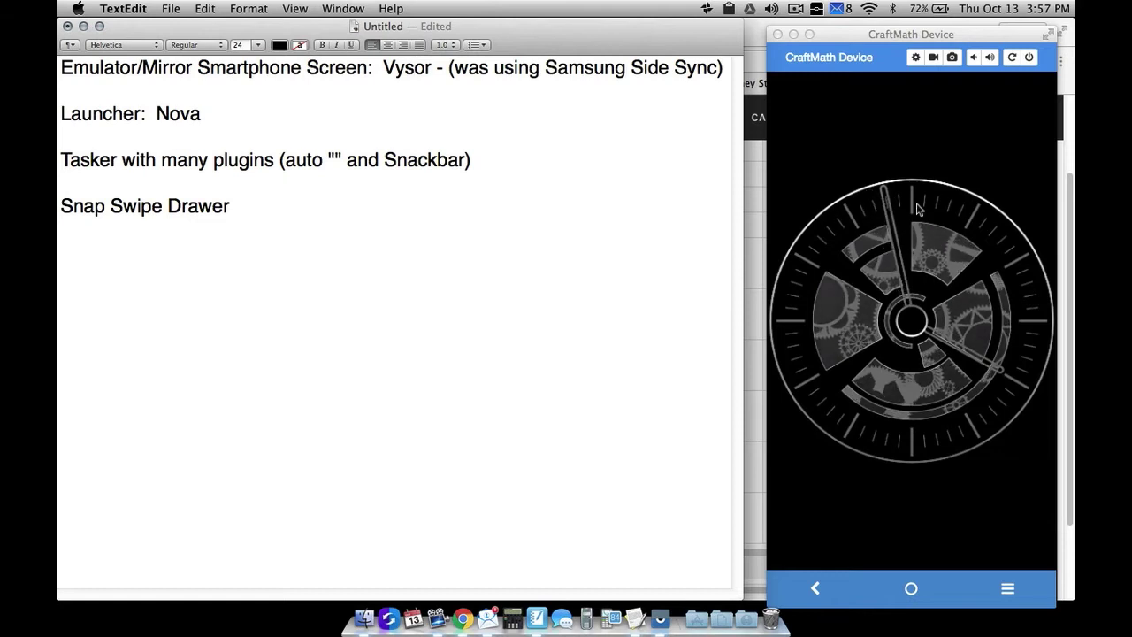
drag(166, 112, 202, 114)
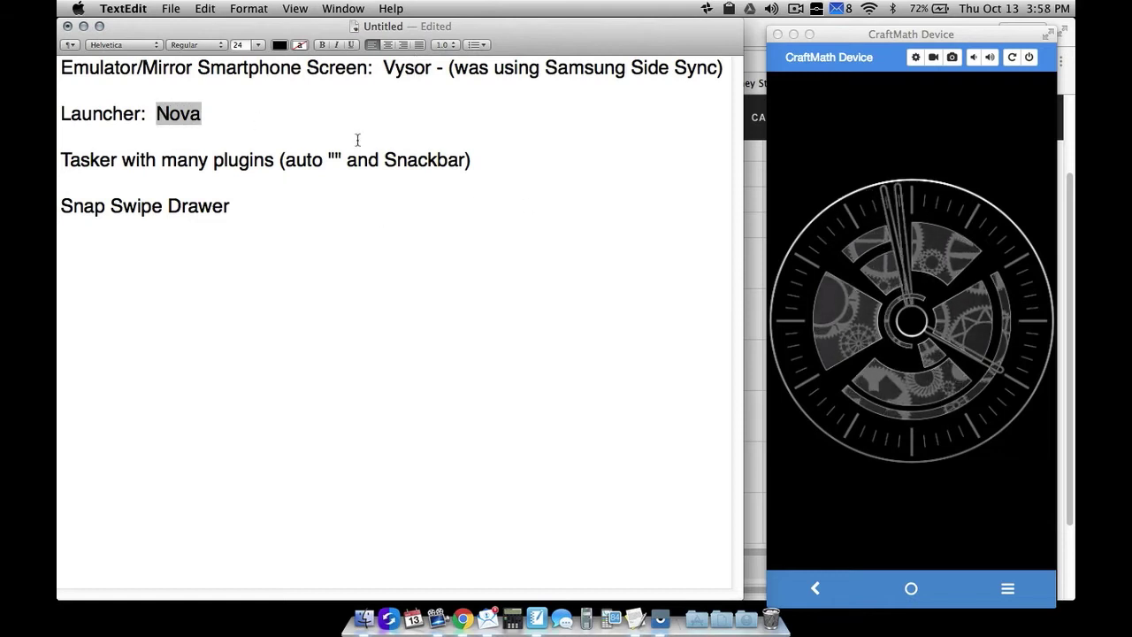
Page the phone's dock between the folder row and the app row
click(927, 495)
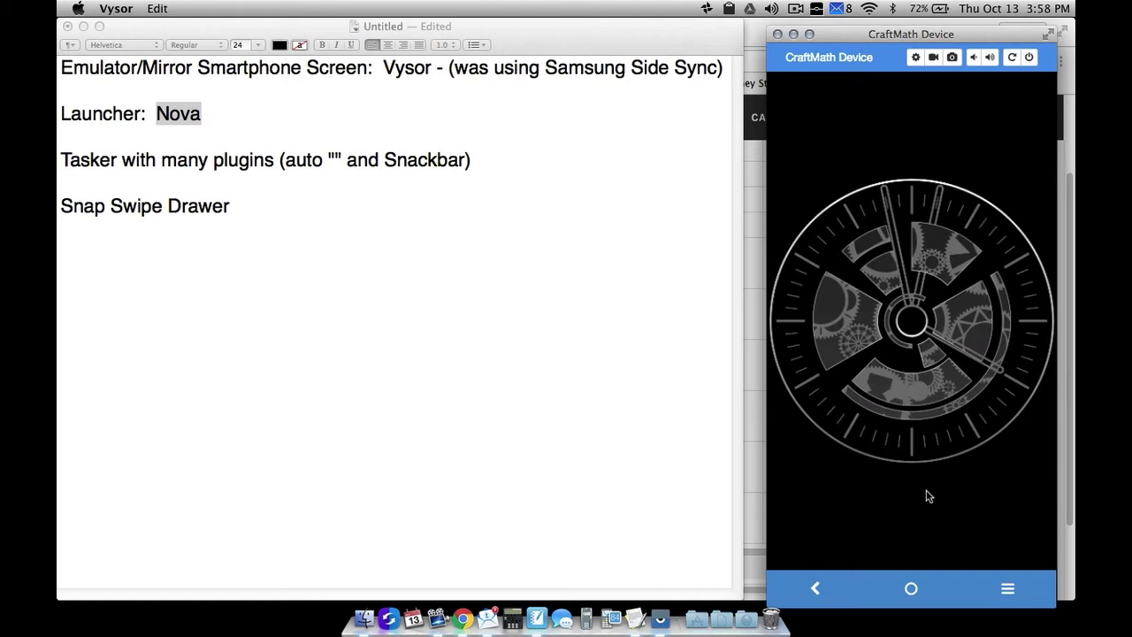
click(929, 497)
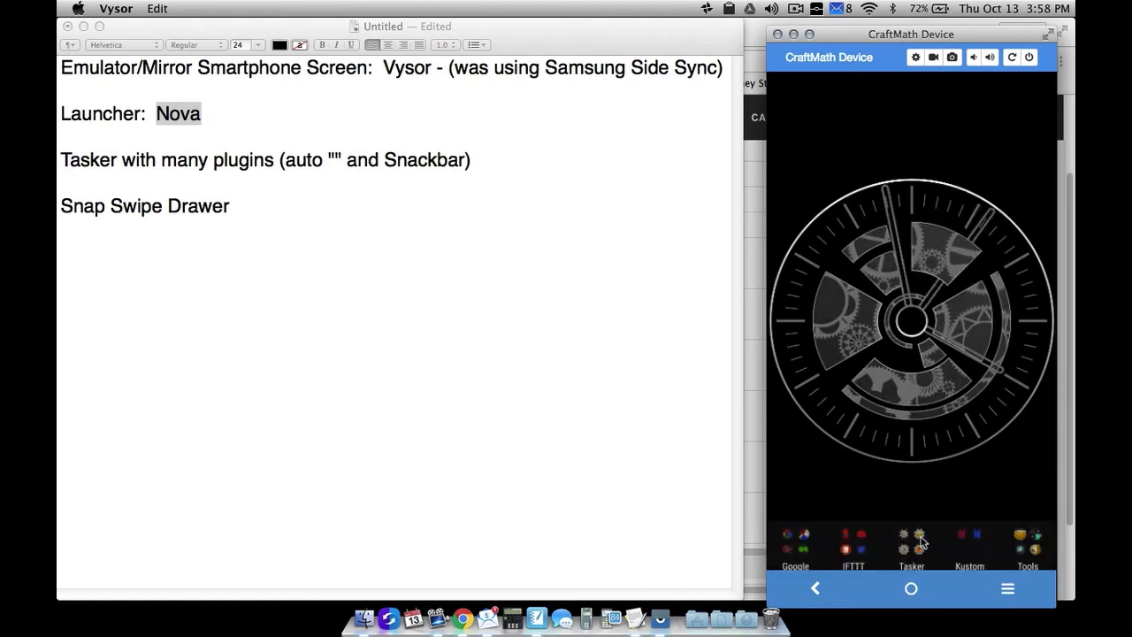
drag(927, 535, 921, 543)
scroll(919, 541, down, 3)
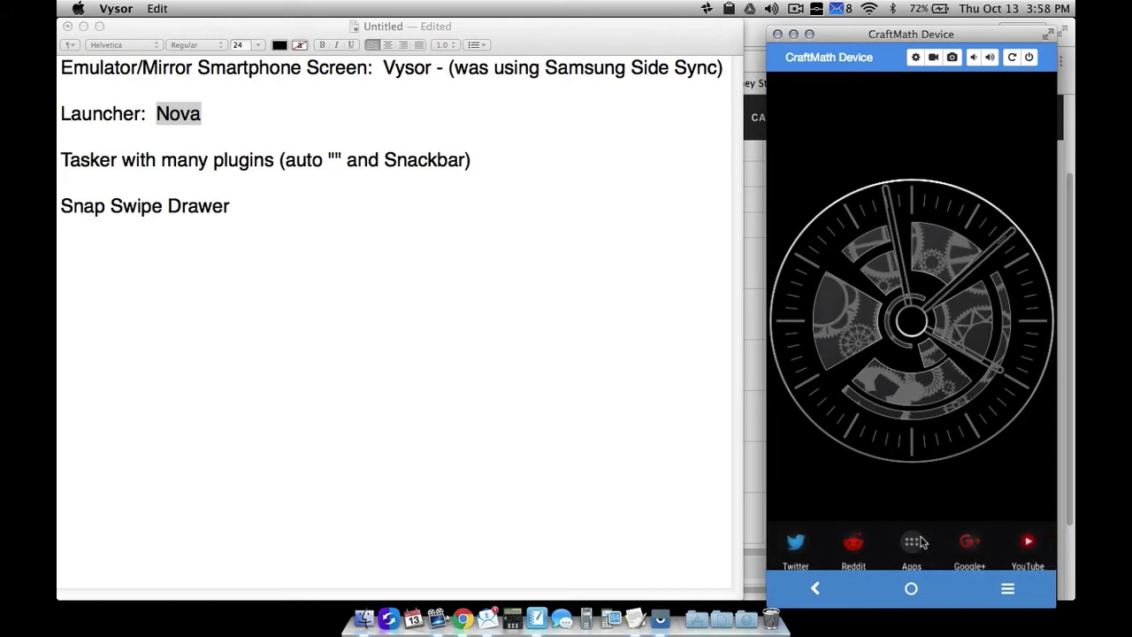
drag(921, 542, 783, 549)
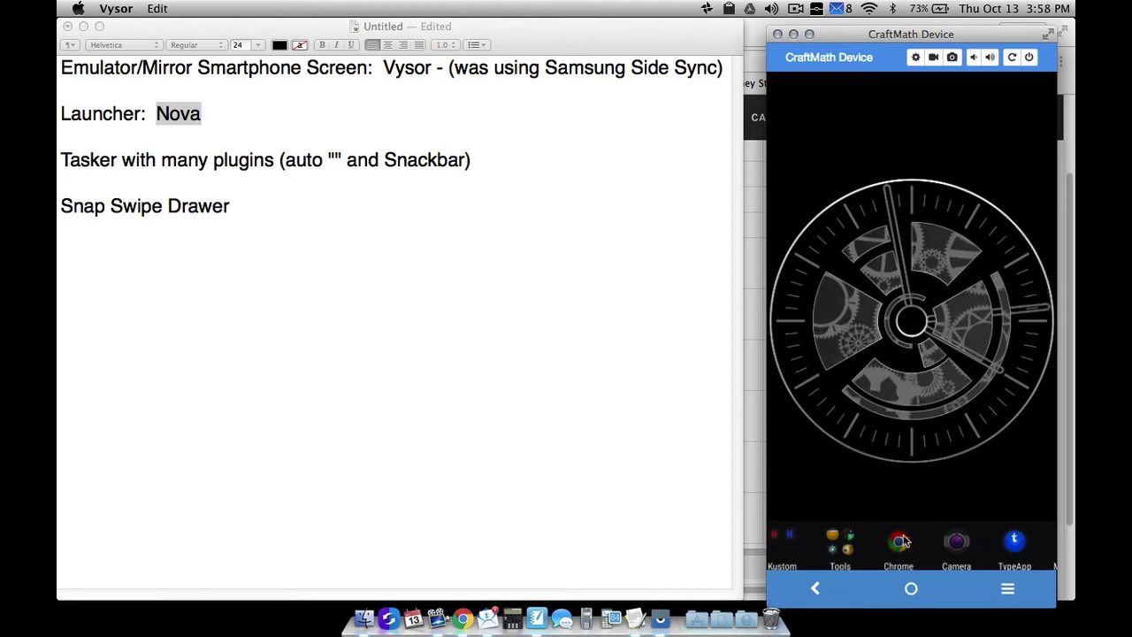
drag(843, 546, 900, 538)
Pull down and close the notification shade, then open and scroll the app drawer
scroll(900, 538, down, 5)
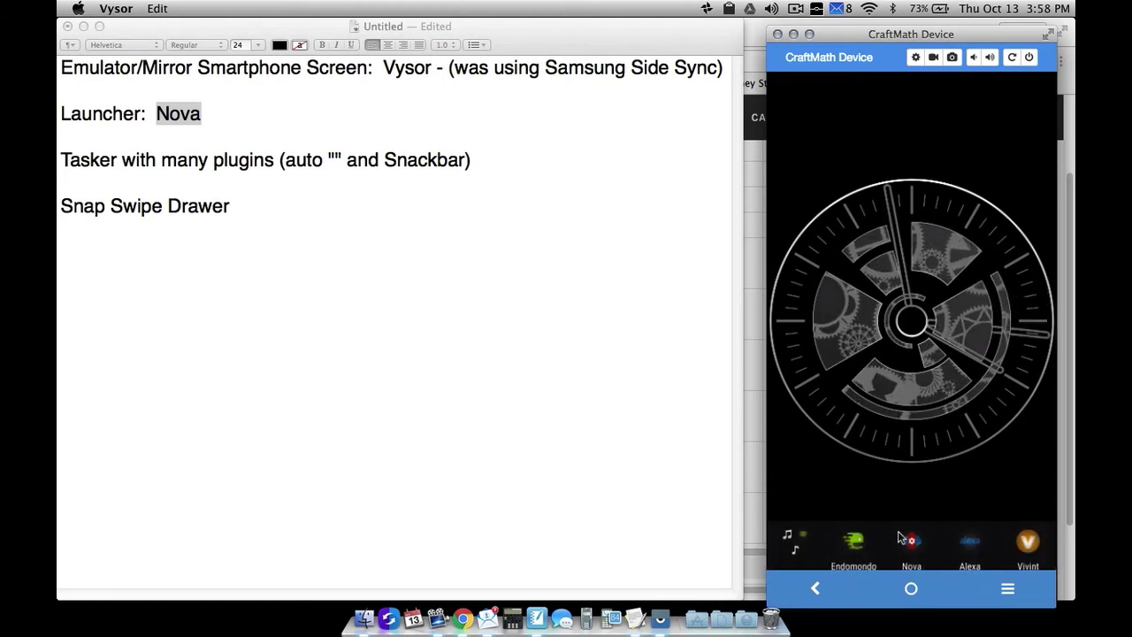
scroll(901, 538, up, 2)
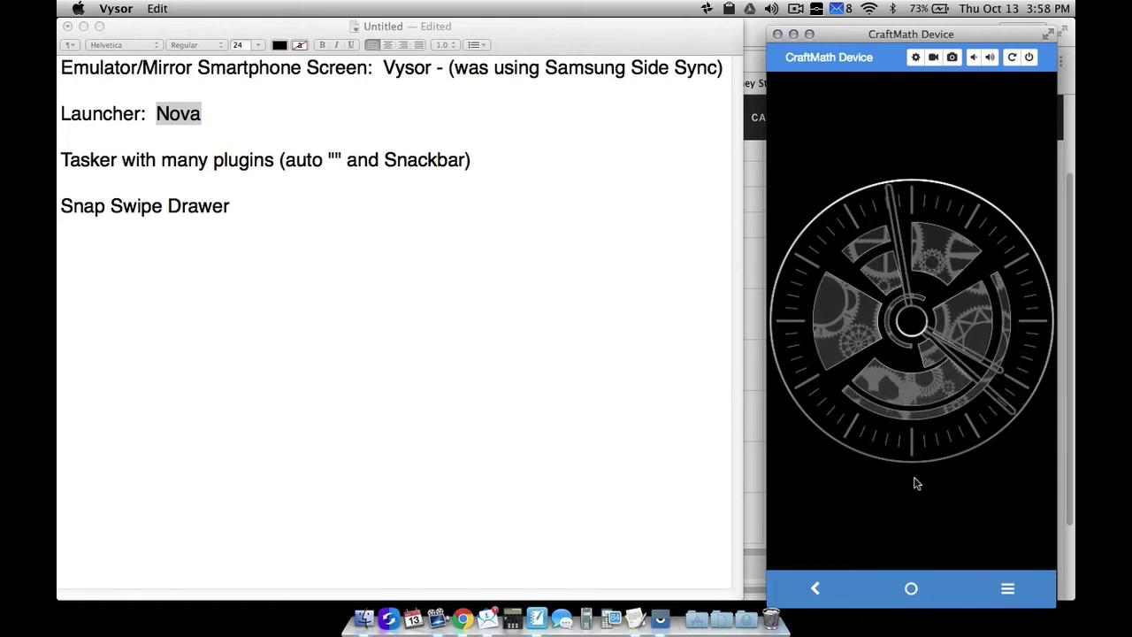
scroll(907, 498, up, 2)
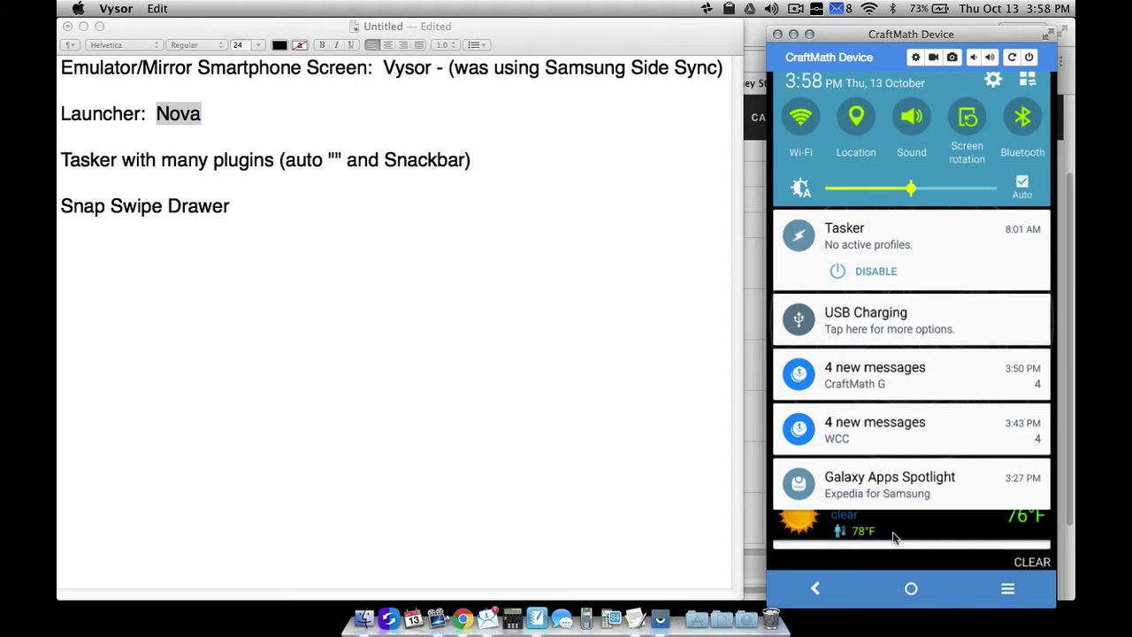
drag(900, 523, 835, 188)
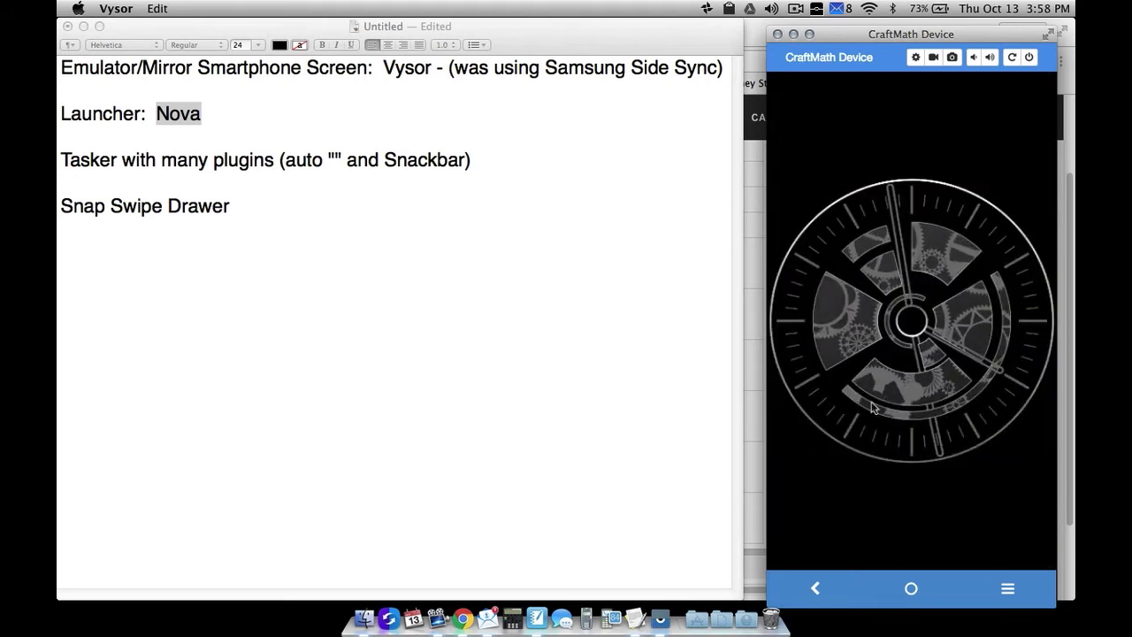
drag(888, 468, 864, 139)
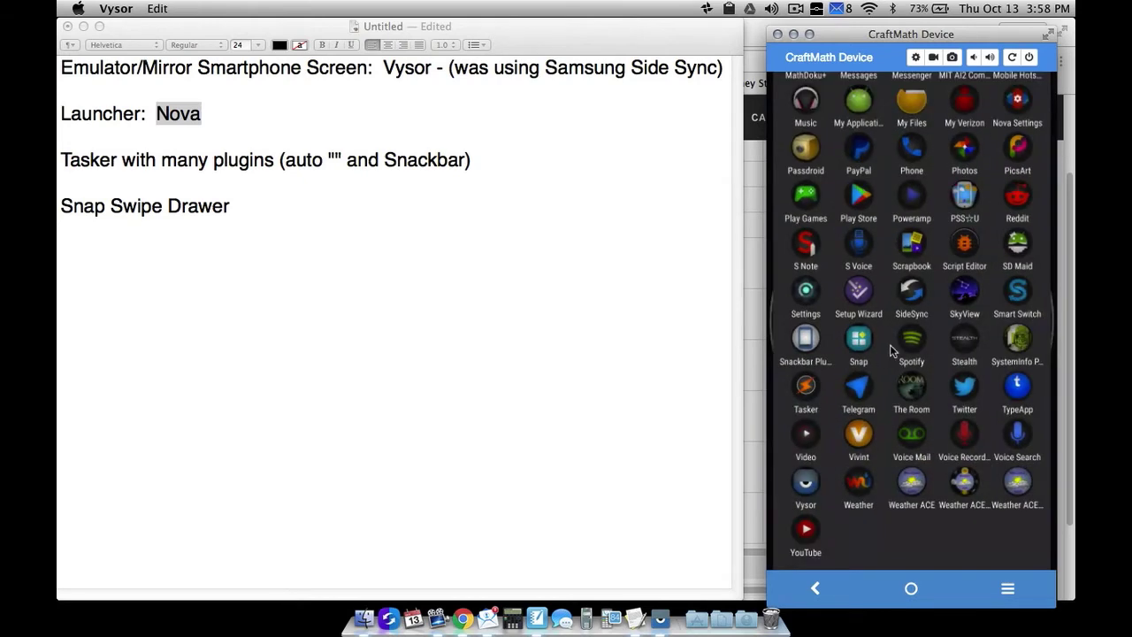
scroll(887, 347, up, 10)
scroll(883, 348, up, 3)
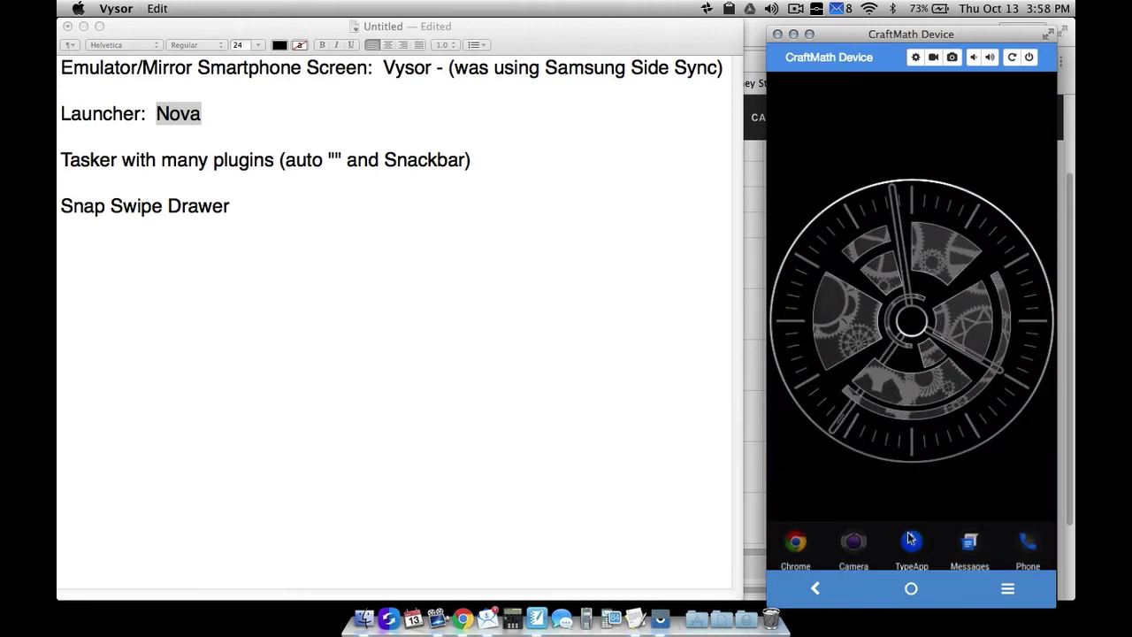
scroll(924, 539, down, 2)
scroll(920, 549, down, 2)
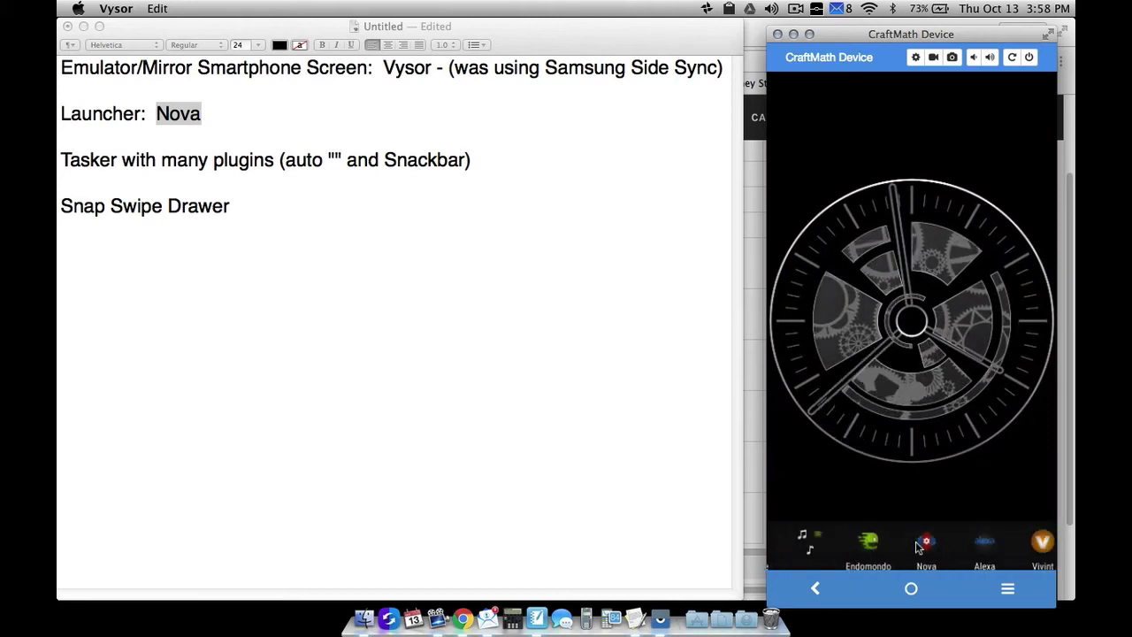
In Nova Settings > Dock, turn the dock on and enable Dock as overlay and Automatically close
click(913, 543)
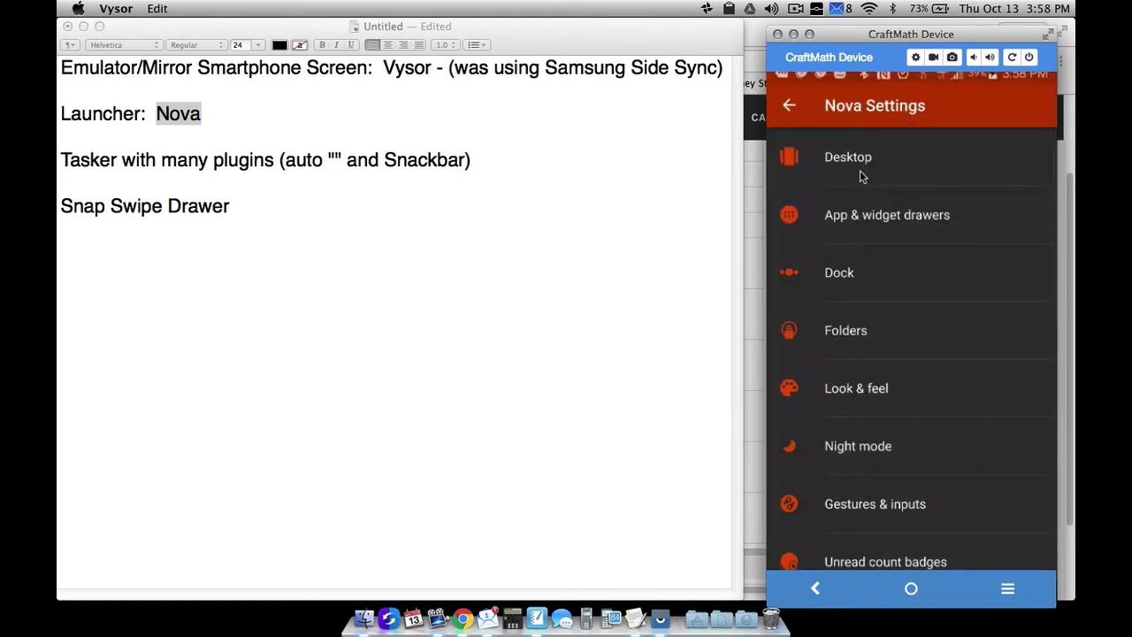
click(880, 279)
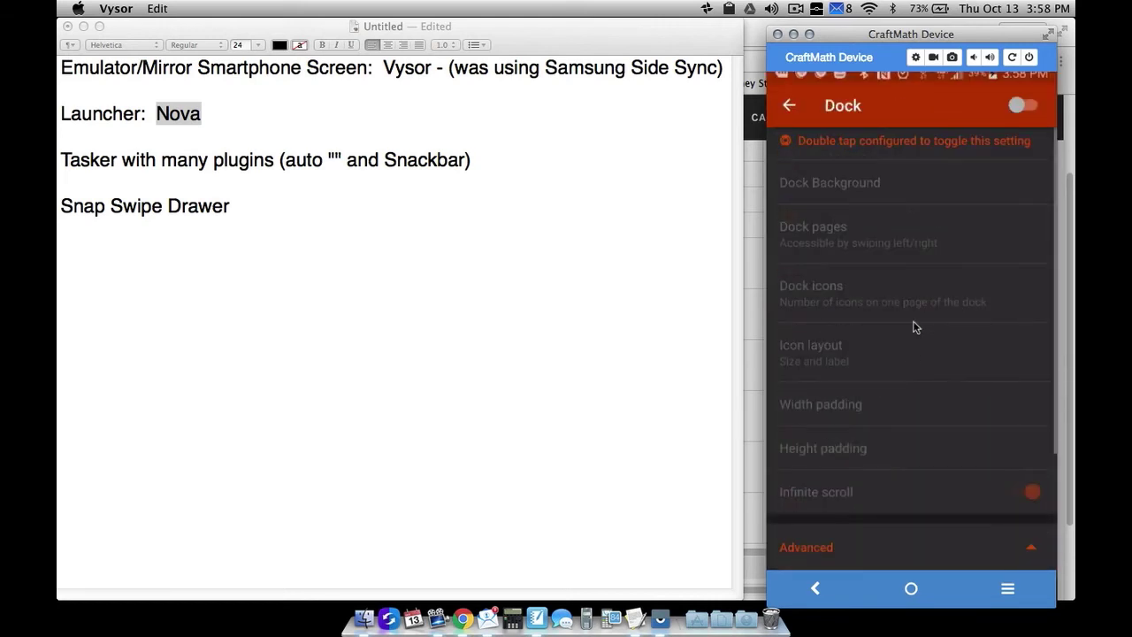
scroll(901, 428, down, 5)
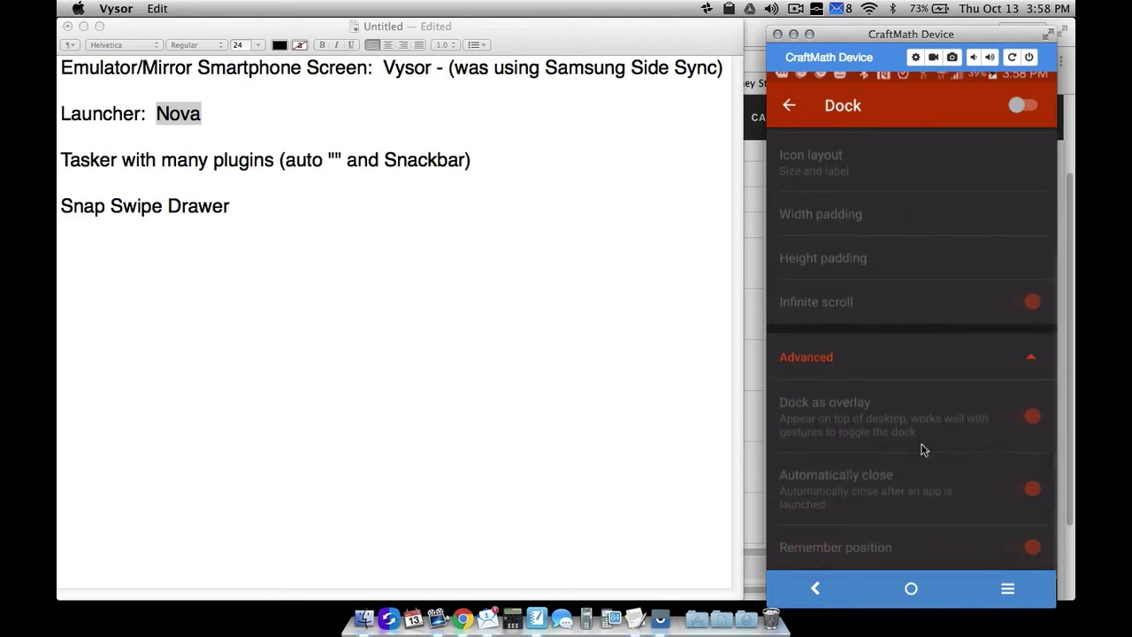
scroll(922, 449, up, 2)
scroll(1010, 134, down, 2)
click(1018, 106)
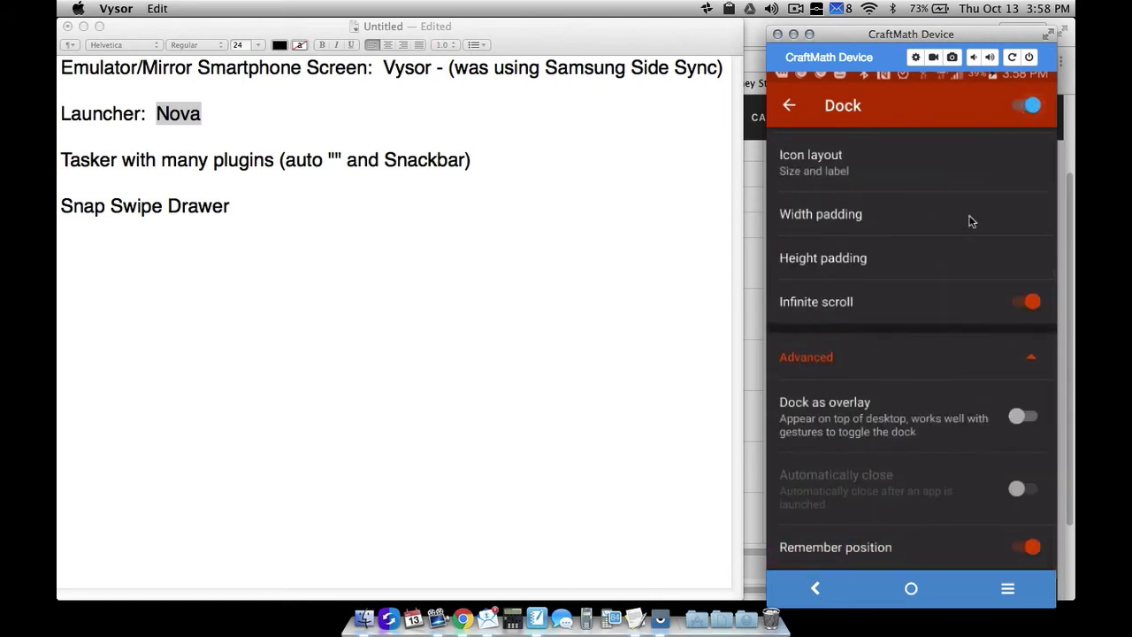
scroll(915, 387, up, 4)
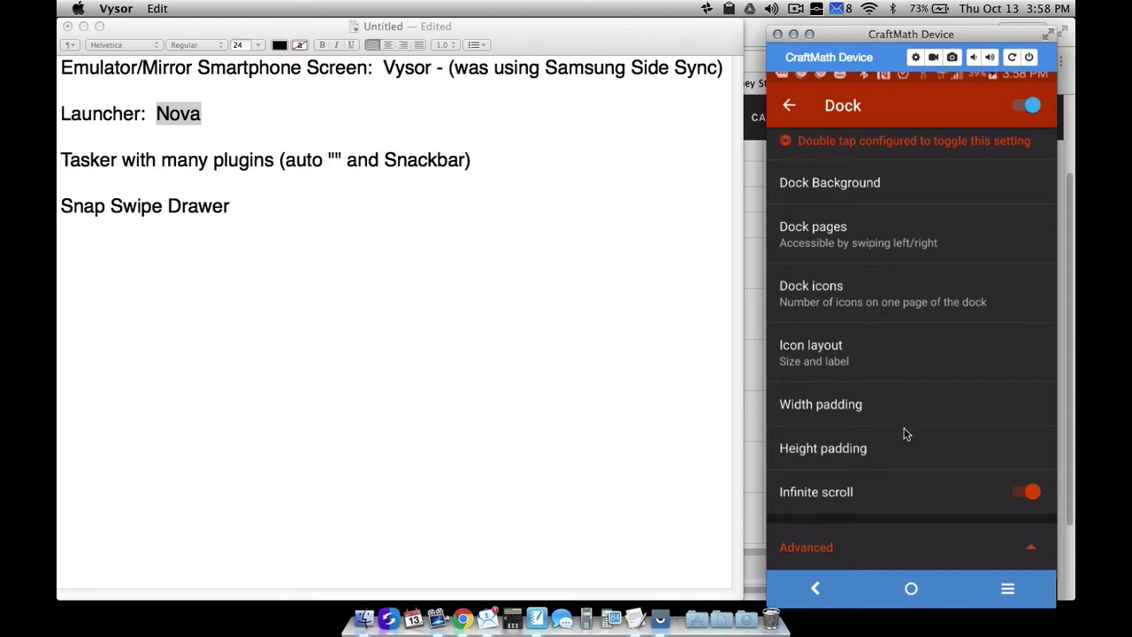
scroll(920, 265, down, 4)
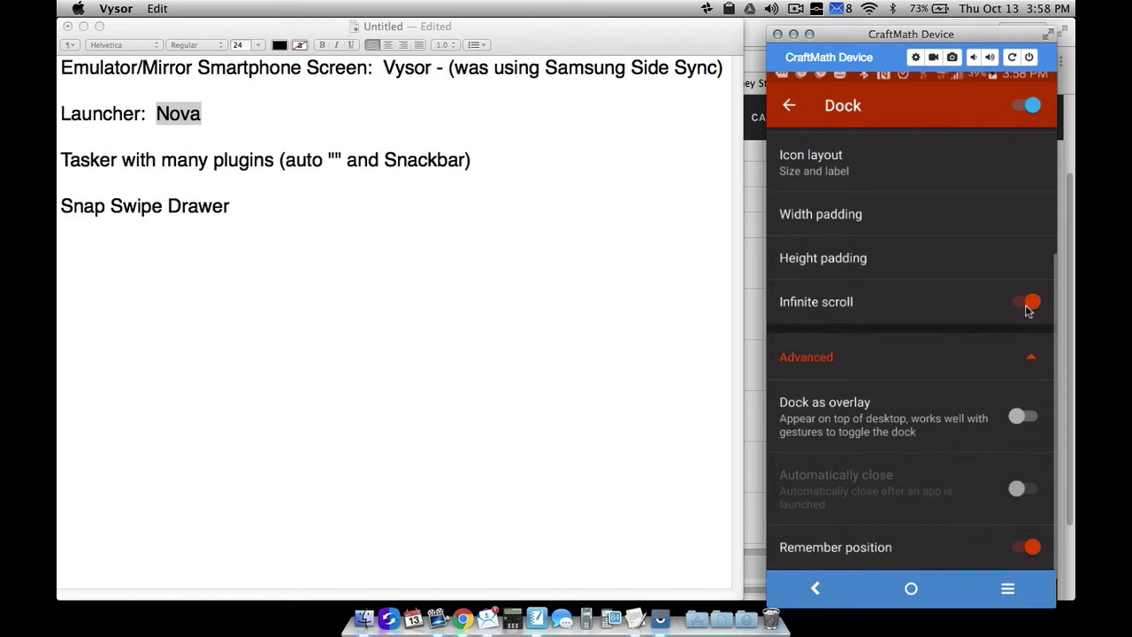
click(1024, 417)
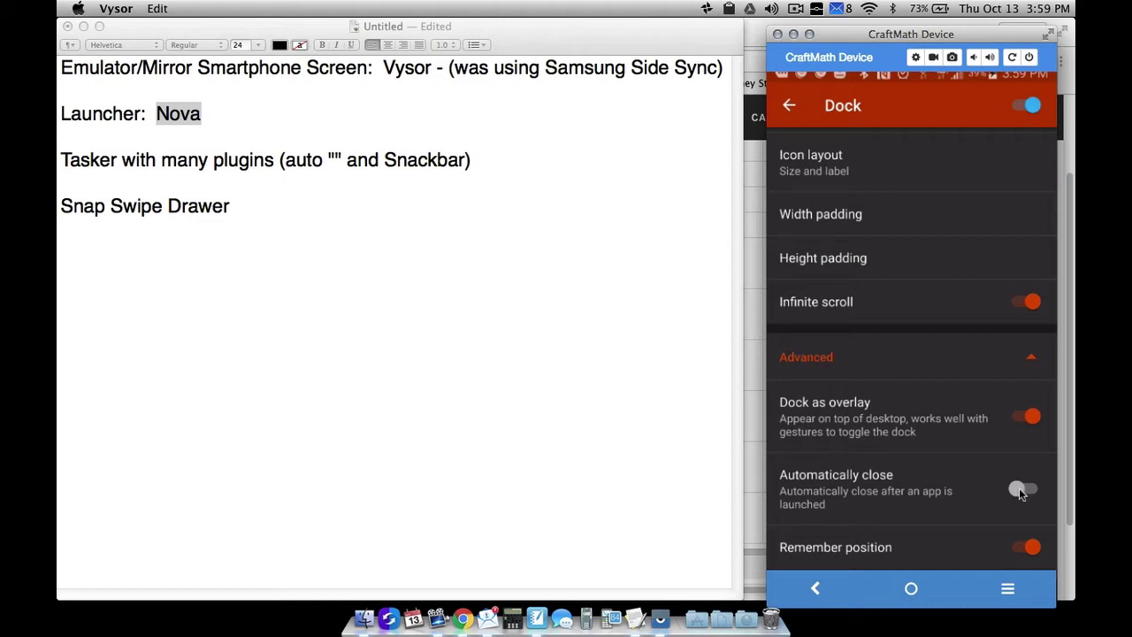
click(1018, 490)
Review Nova's Gestures & inputs assignments, then return to the Nova Settings list
click(790, 106)
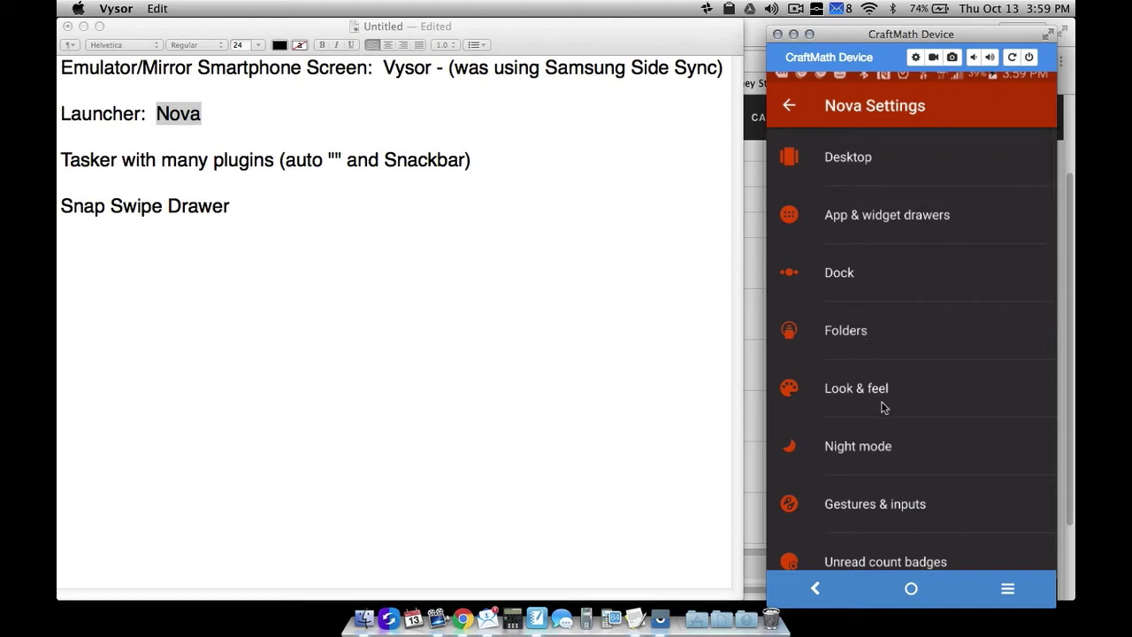
click(881, 506)
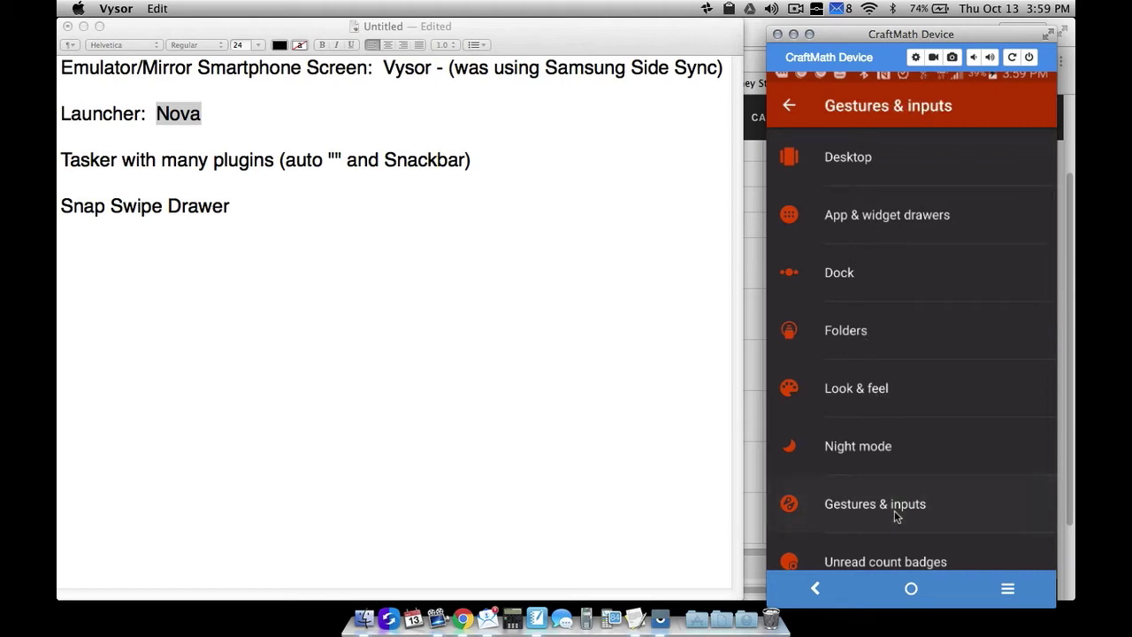
drag(907, 443, 889, 209)
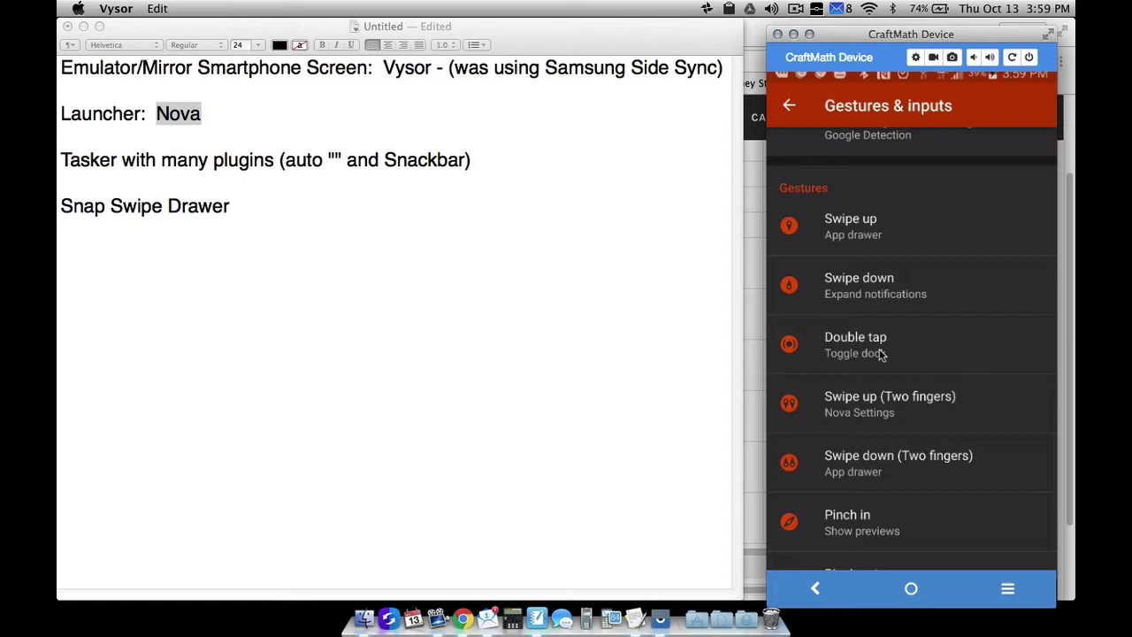
drag(896, 447, 899, 307)
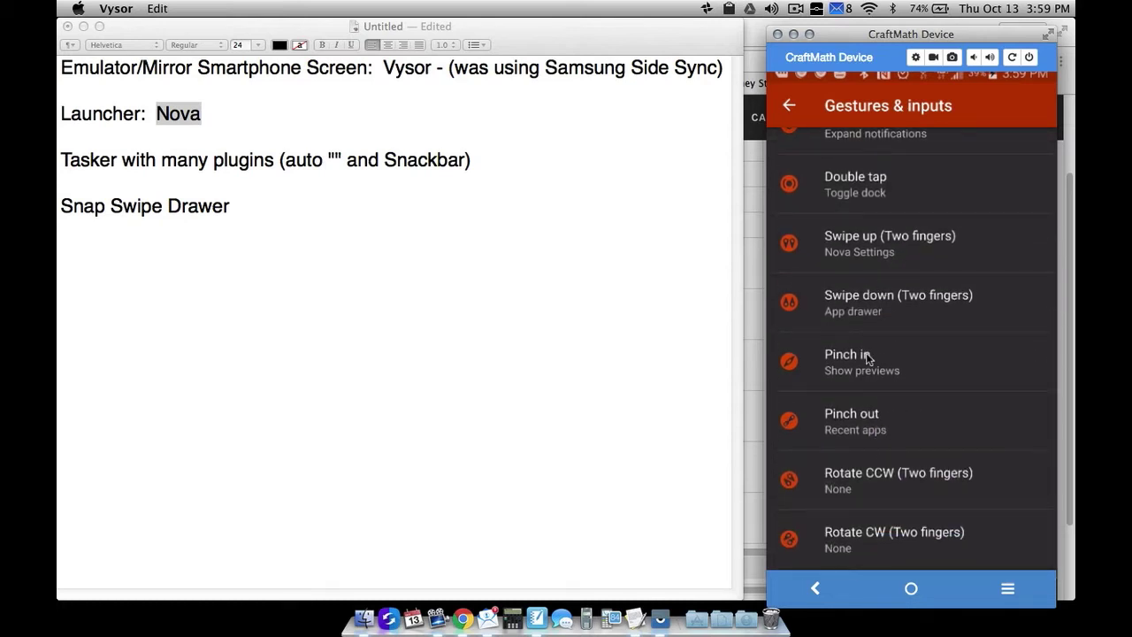
click(790, 107)
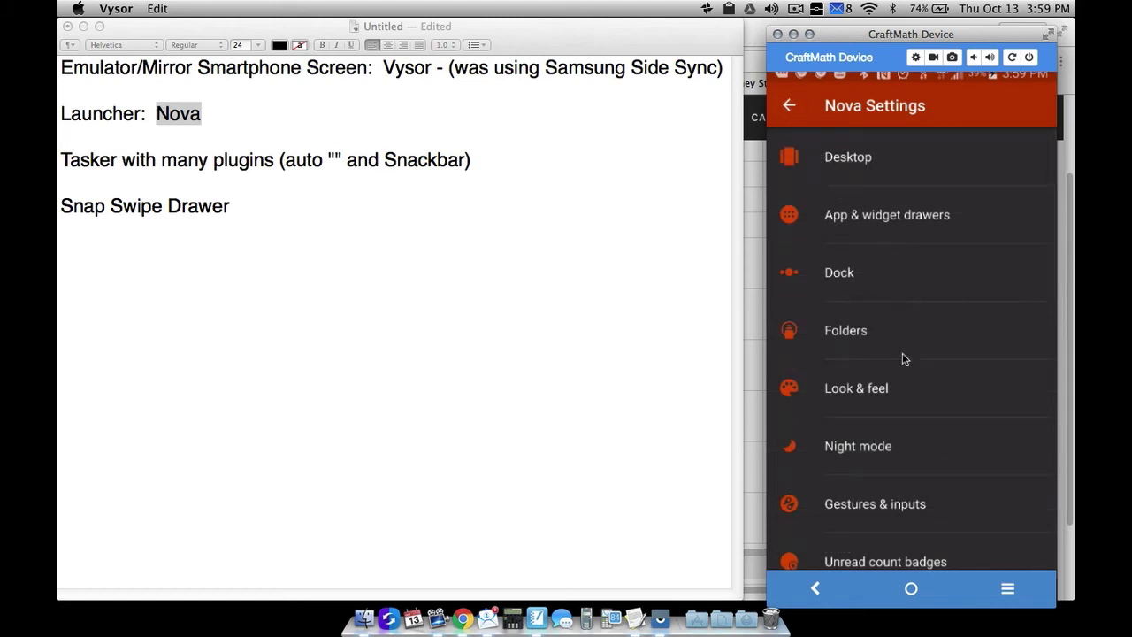
Scroll Nova Settings and browse through the Look & feel options
drag(914, 463, 904, 499)
click(852, 390)
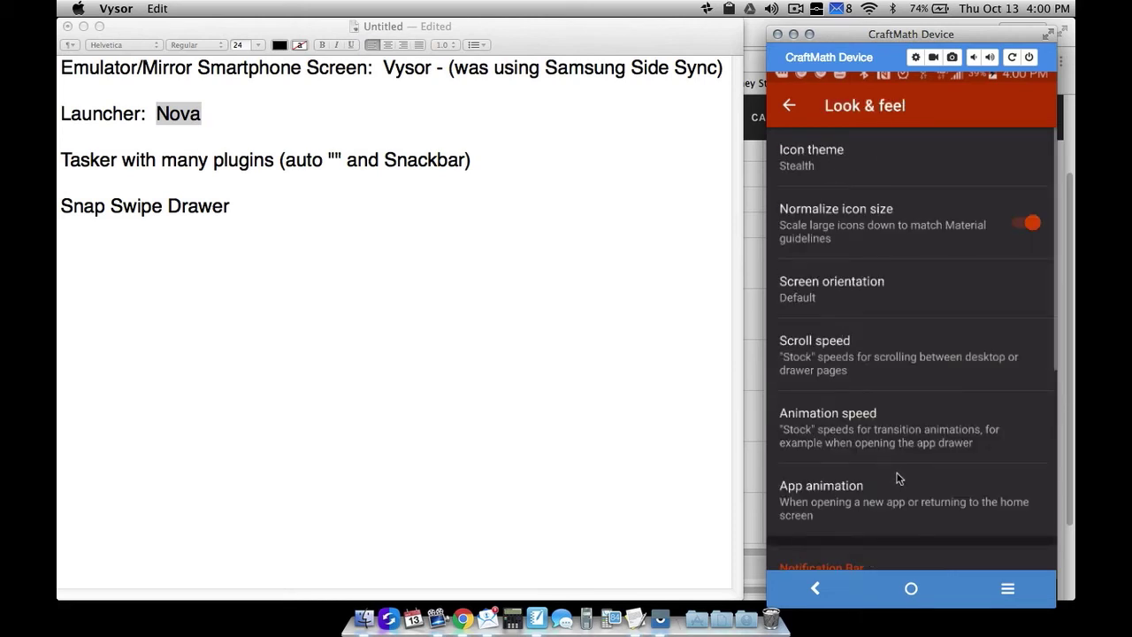
scroll(885, 256, down, 2)
scroll(885, 255, down, 4)
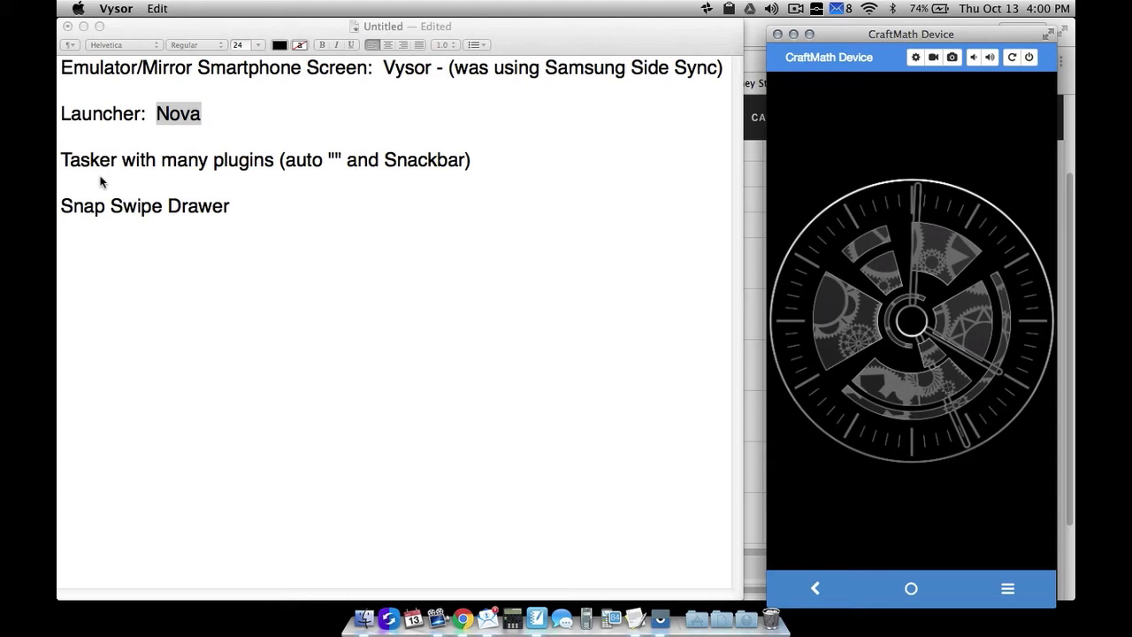
Reveal the dock folder row and open, then close, the Tasker plugins folder
drag(919, 509, 944, 538)
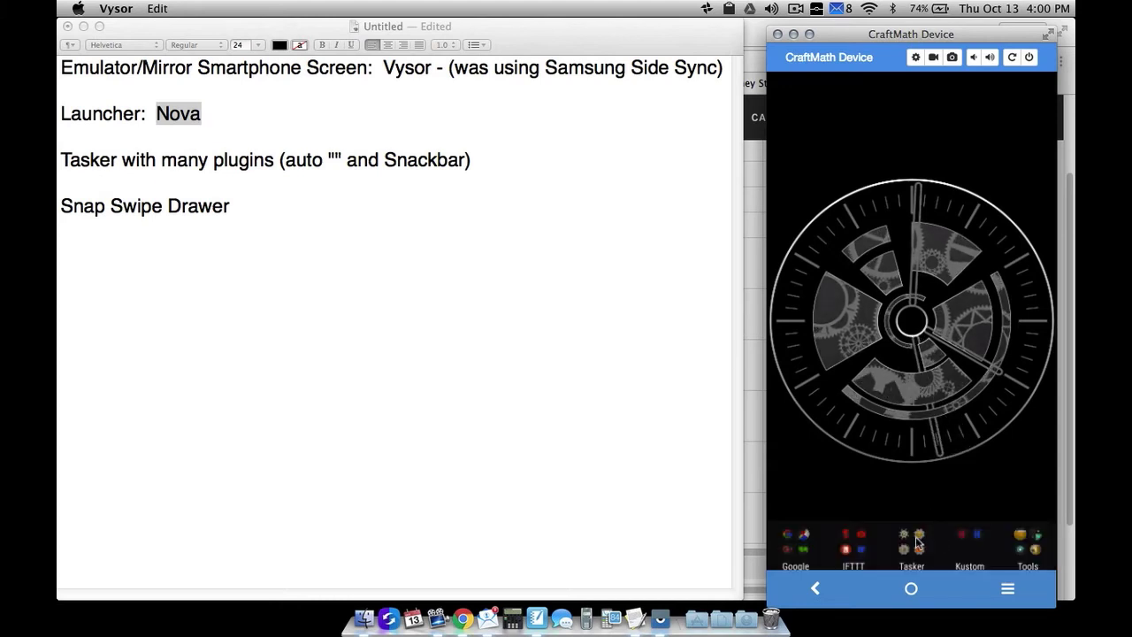
click(916, 543)
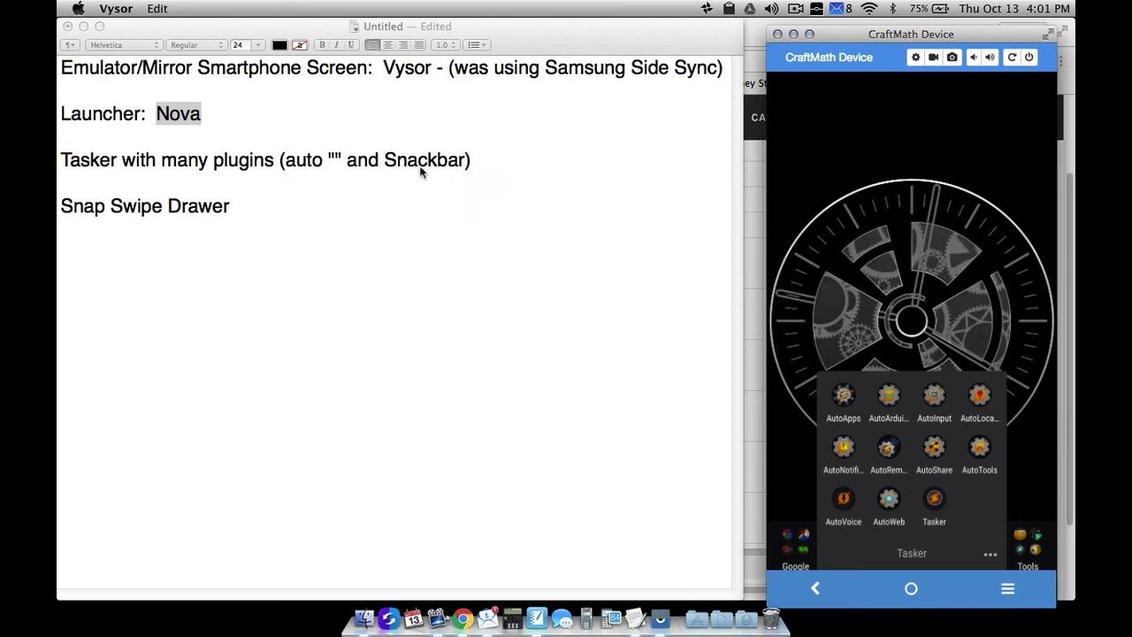
click(825, 161)
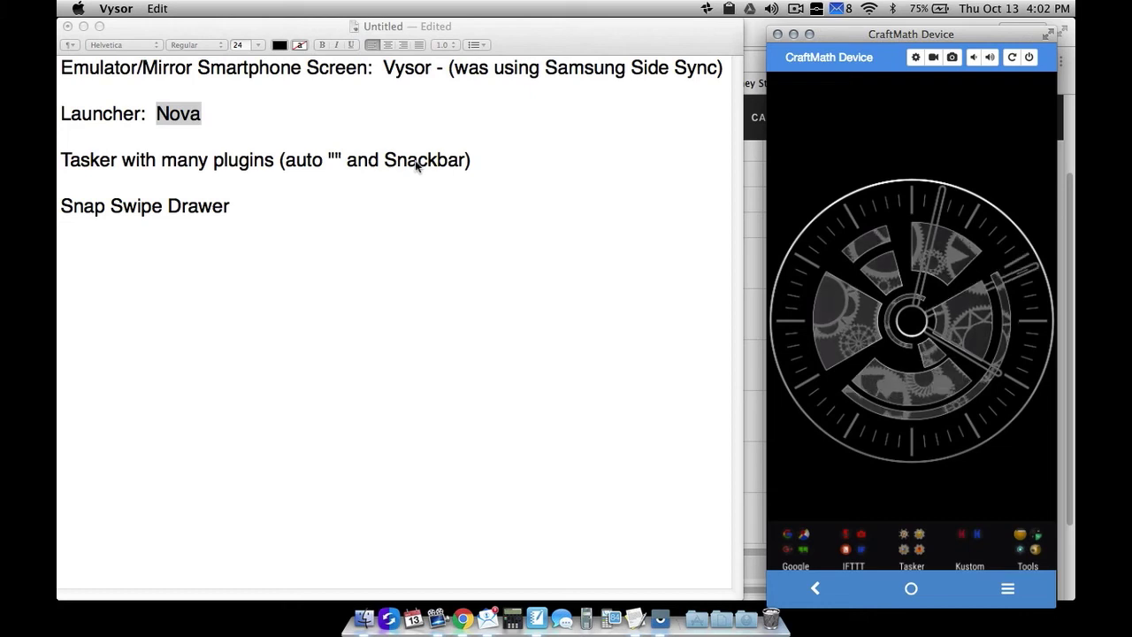
Set the phone's screen timeout to Ten Minutes via the Tools folder's Screen timeout app, then return to the notes
click(1023, 541)
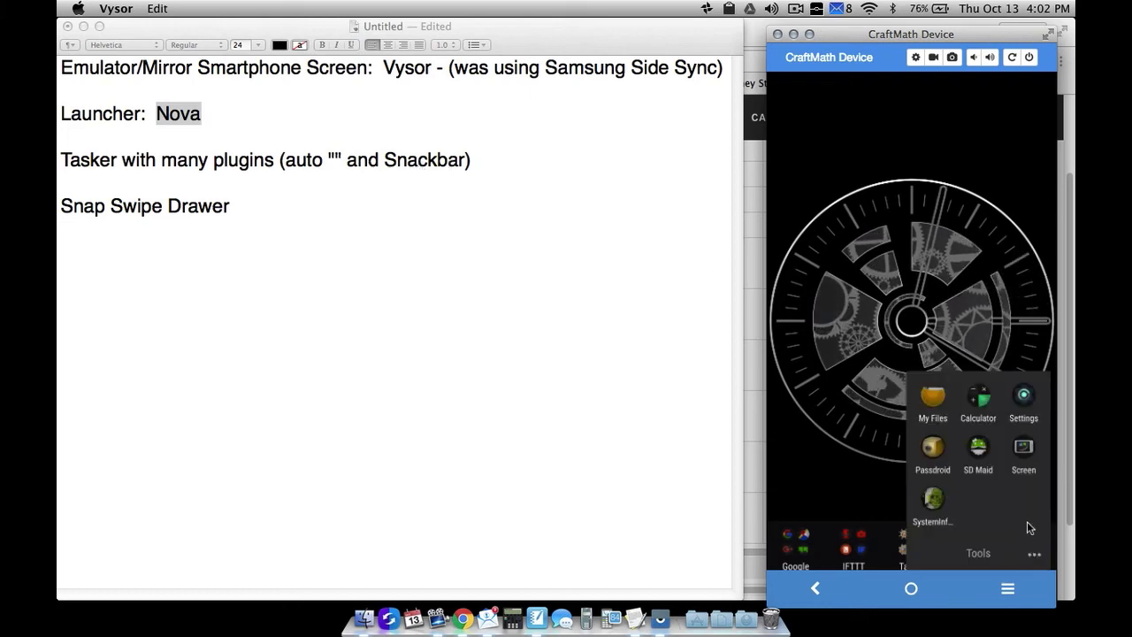
click(1022, 450)
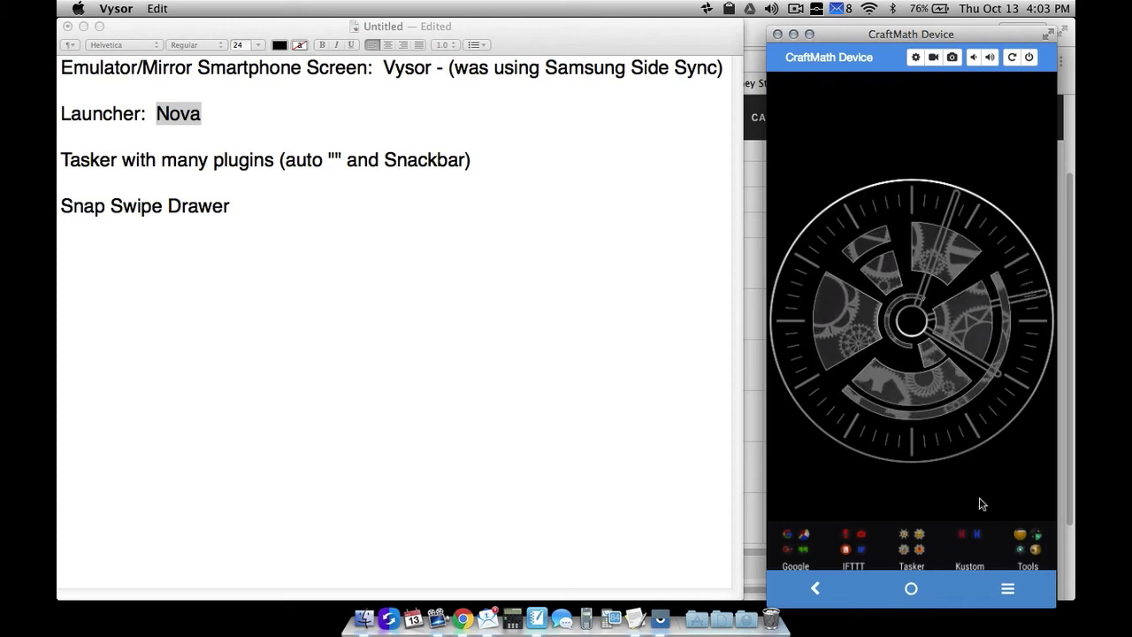
click(1024, 549)
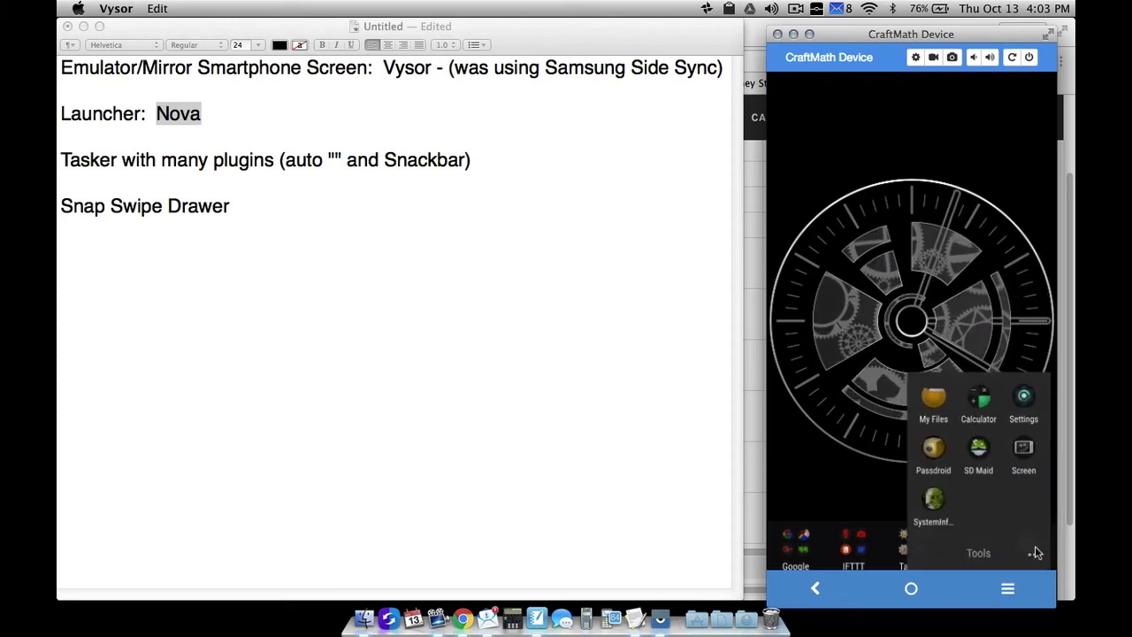
click(1024, 460)
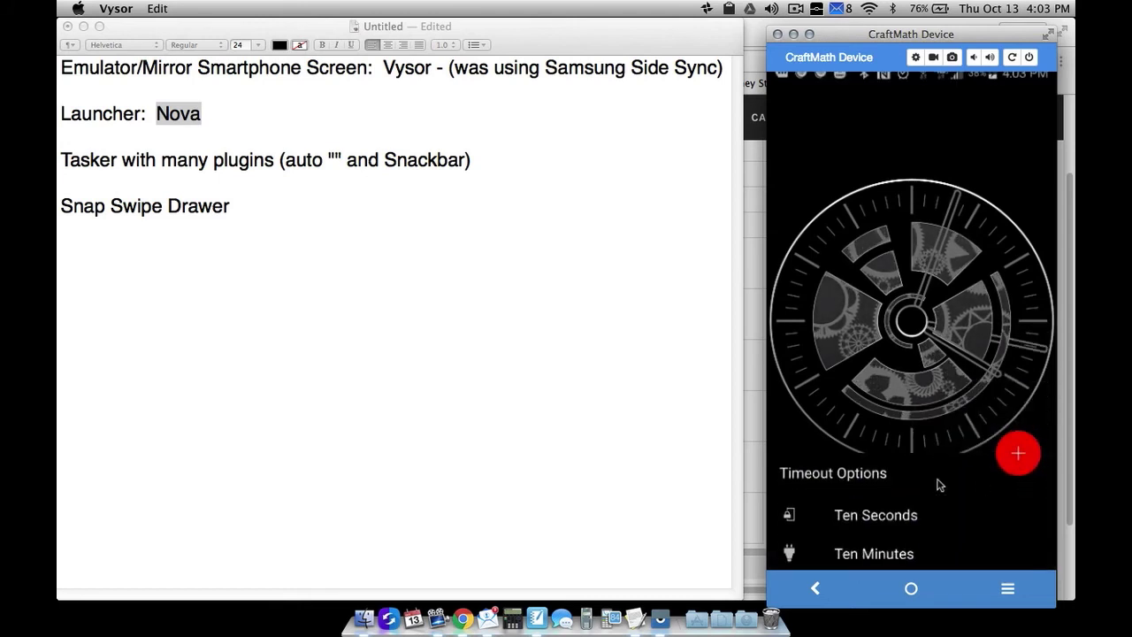
click(846, 513)
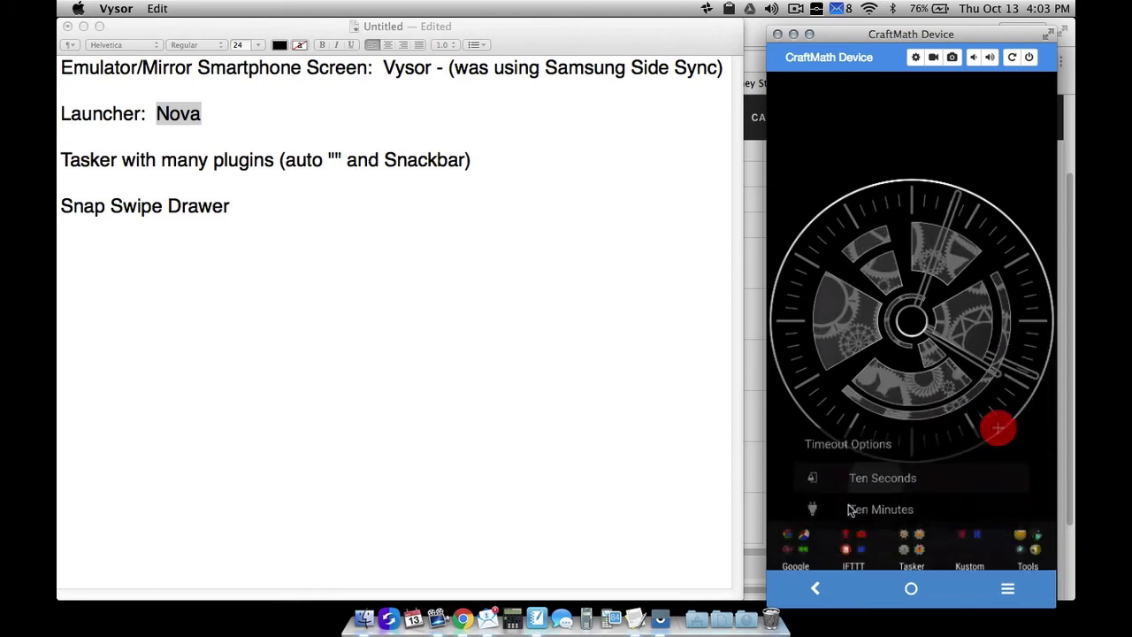
click(1026, 540)
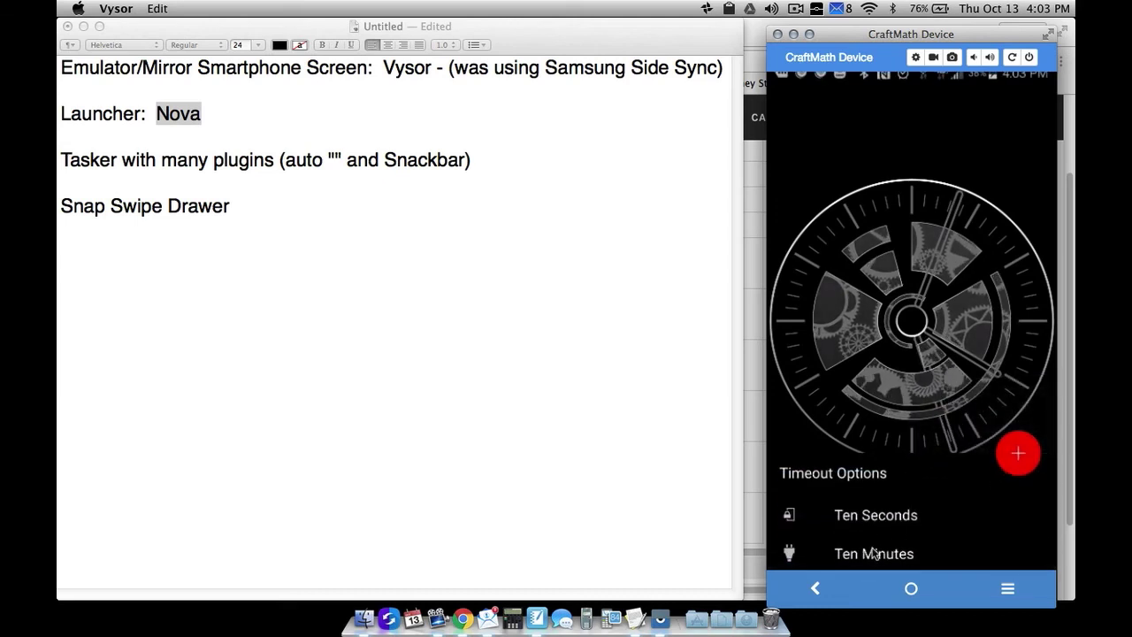
click(874, 552)
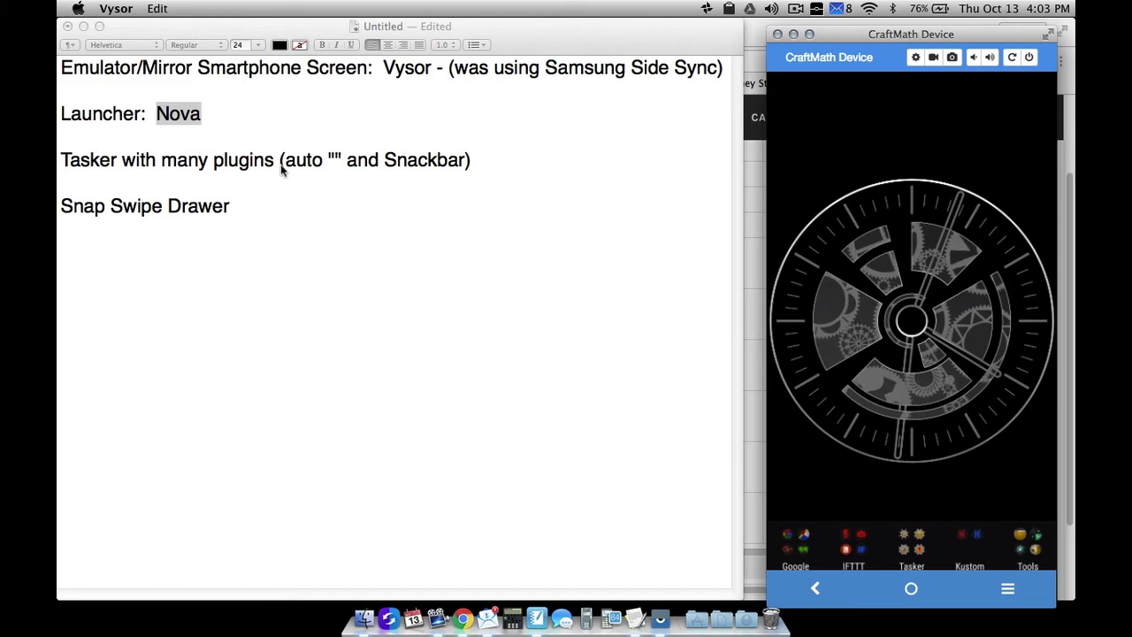
click(89, 205)
drag(90, 204, 231, 214)
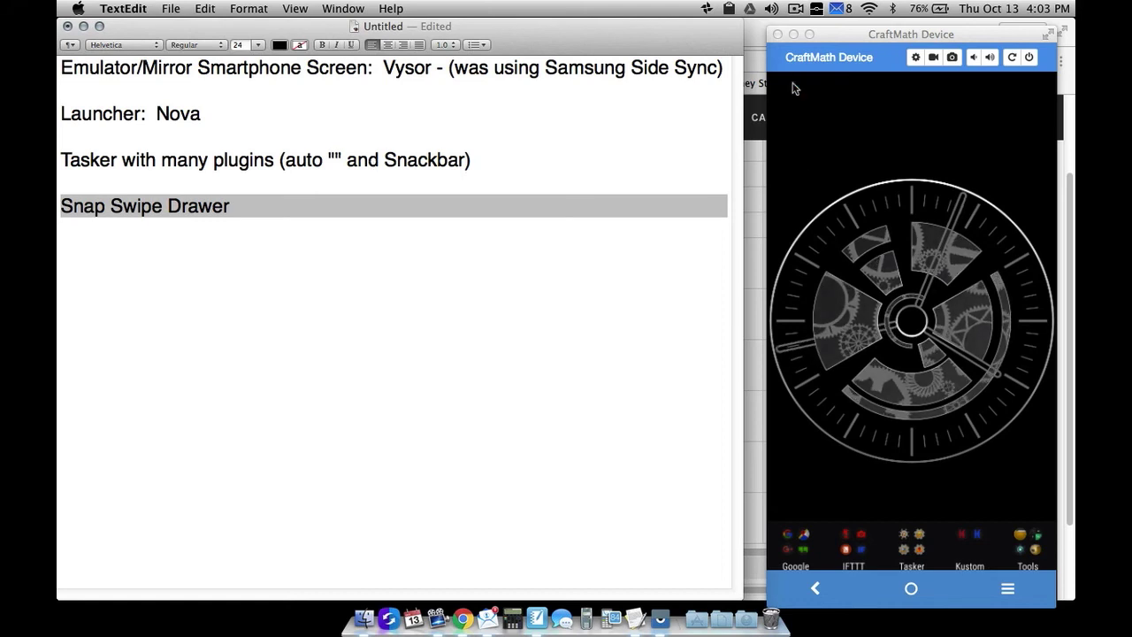
drag(793, 89, 826, 329)
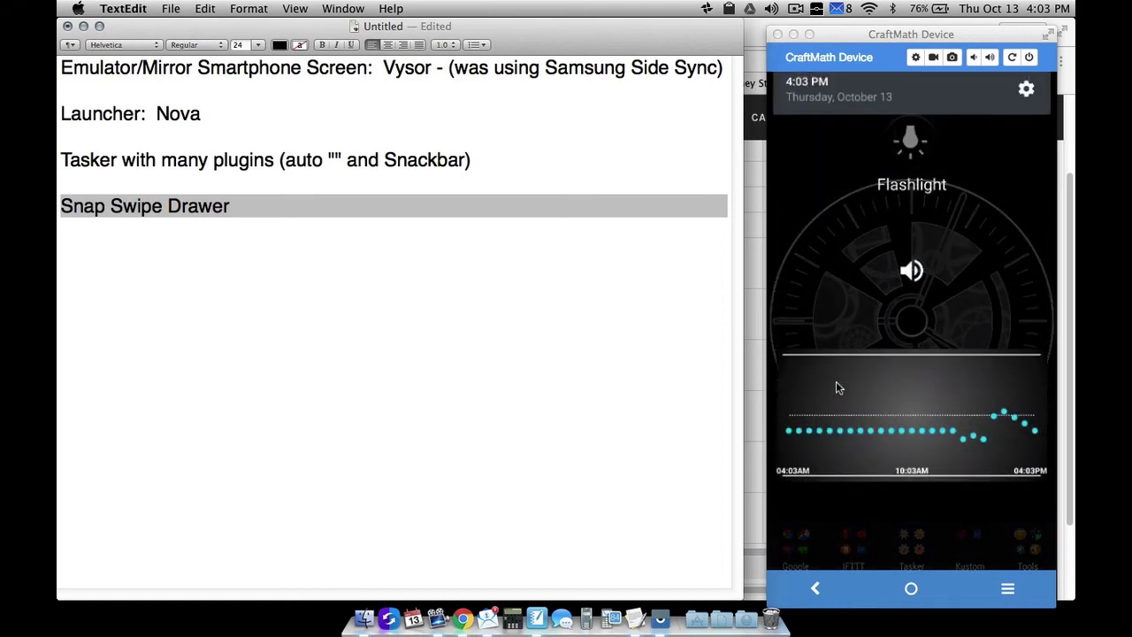
scroll(836, 381, up, 5)
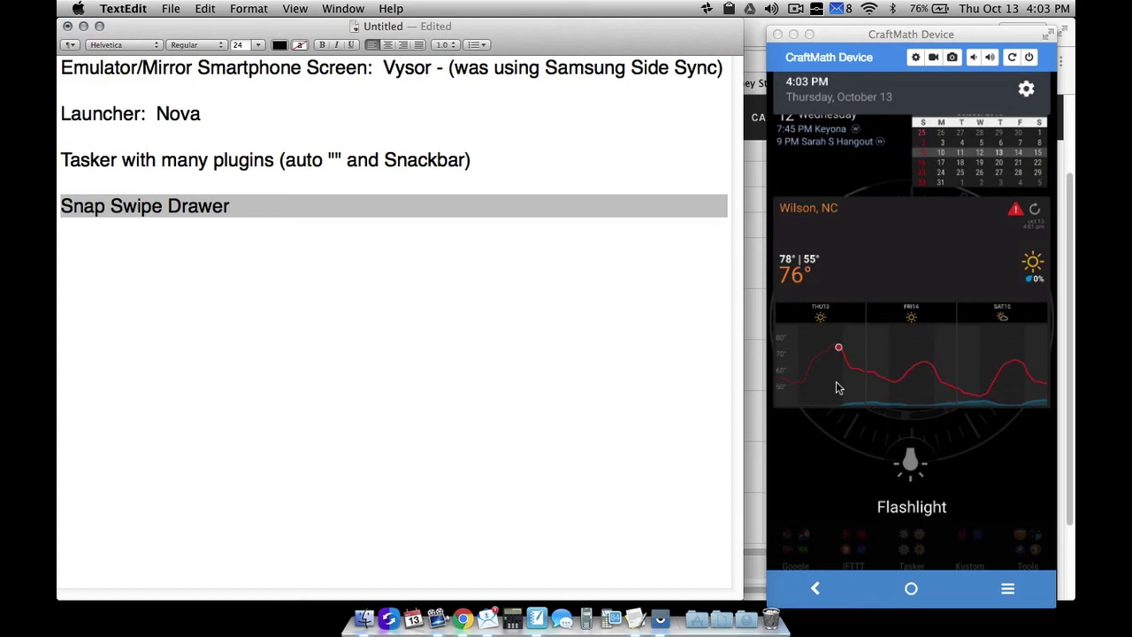
scroll(836, 386, up, 5)
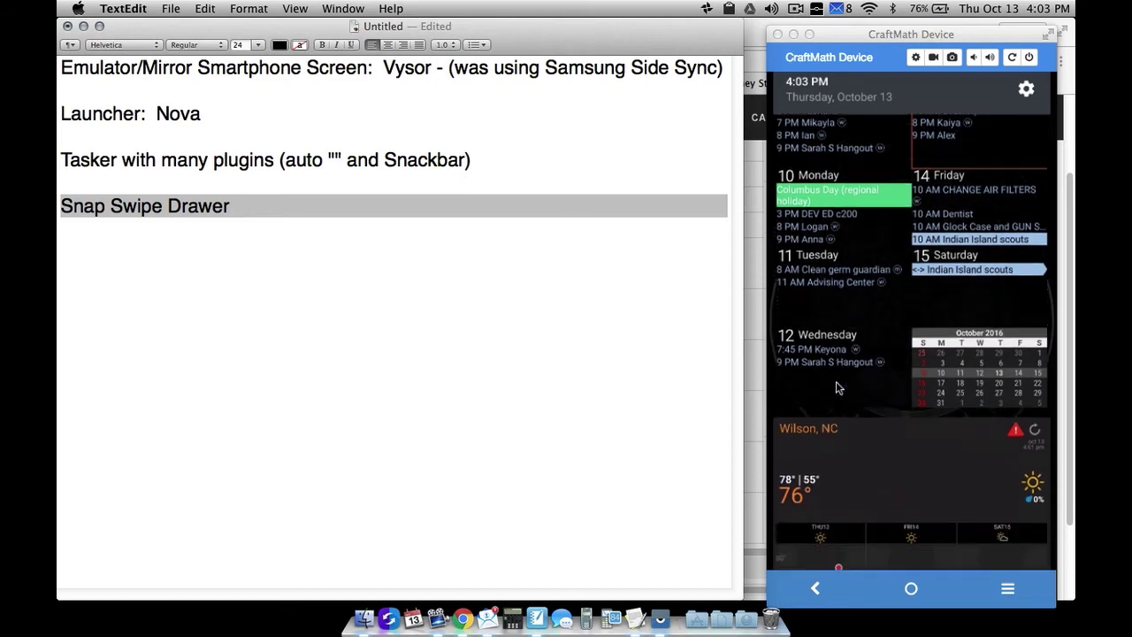
scroll(836, 381, down, 5)
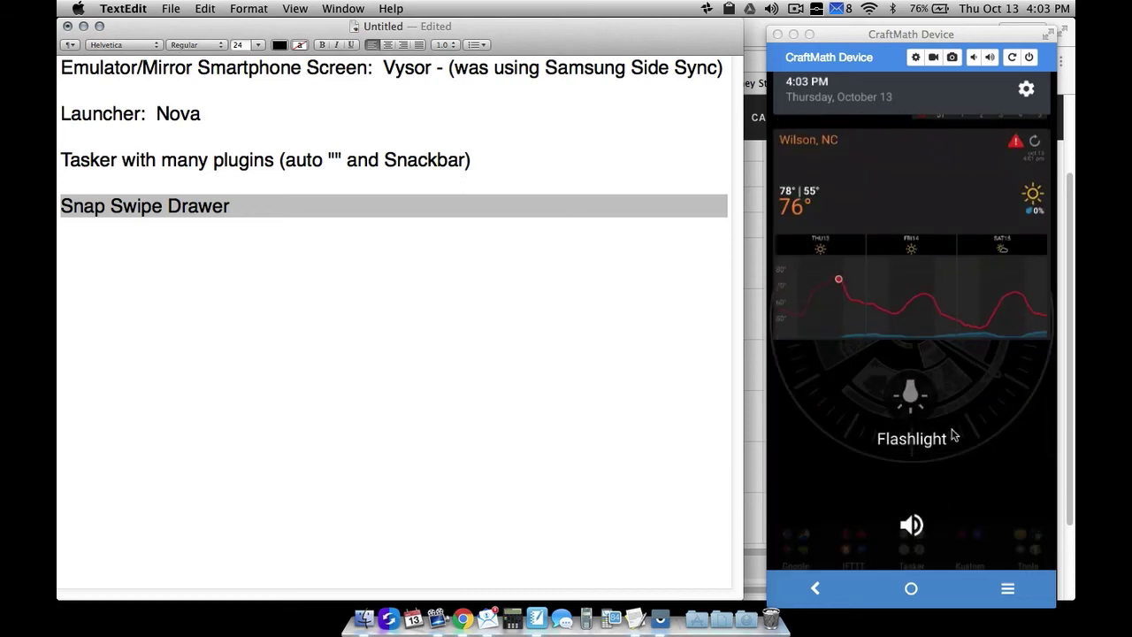
scroll(951, 422, down, 3)
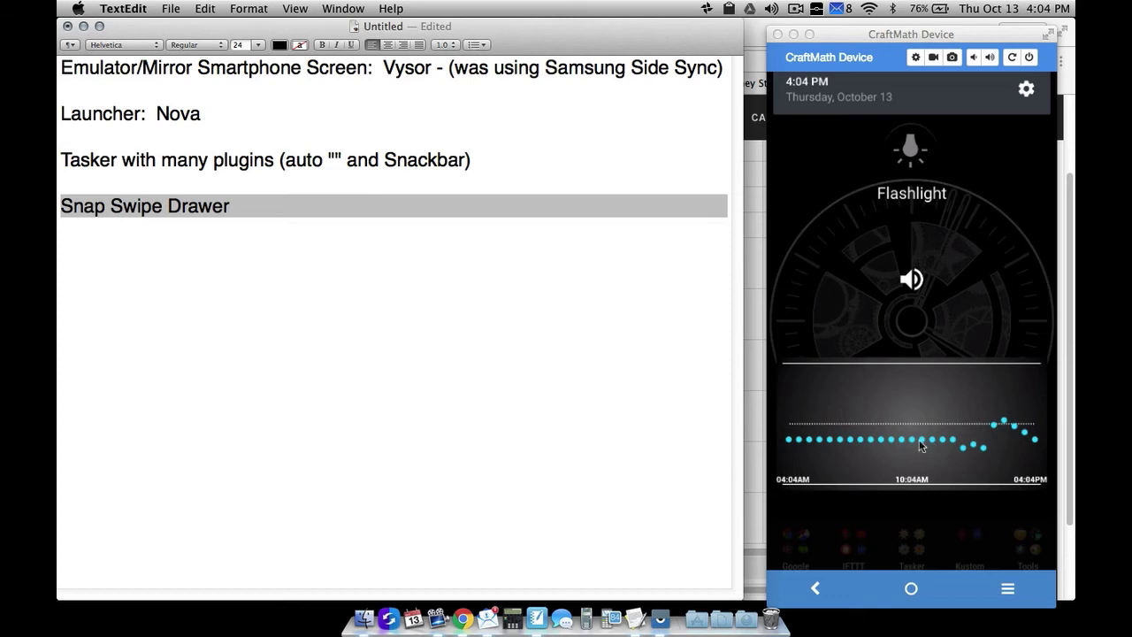
scroll(905, 392, up, 5)
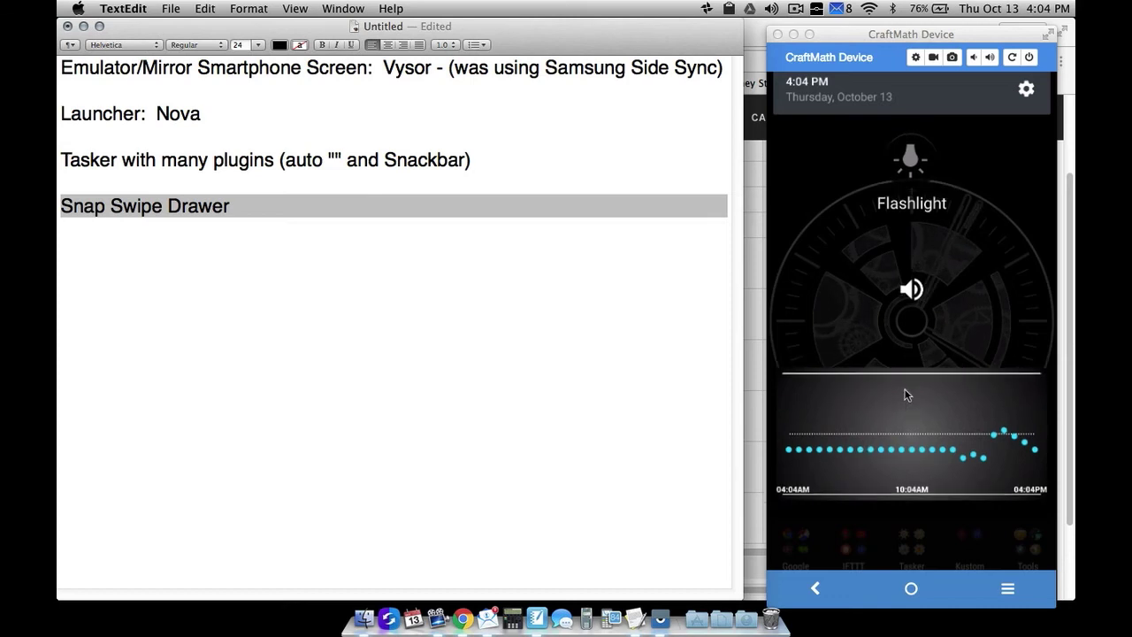
scroll(903, 409, down, 4)
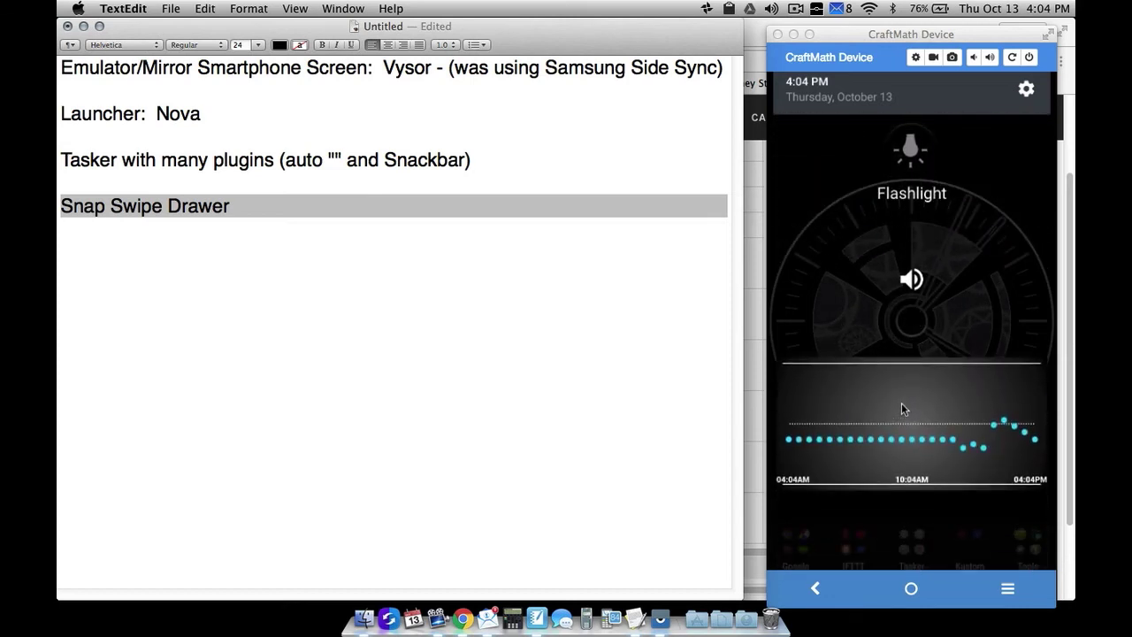
scroll(902, 404, up, 2)
scroll(905, 407, up, 3)
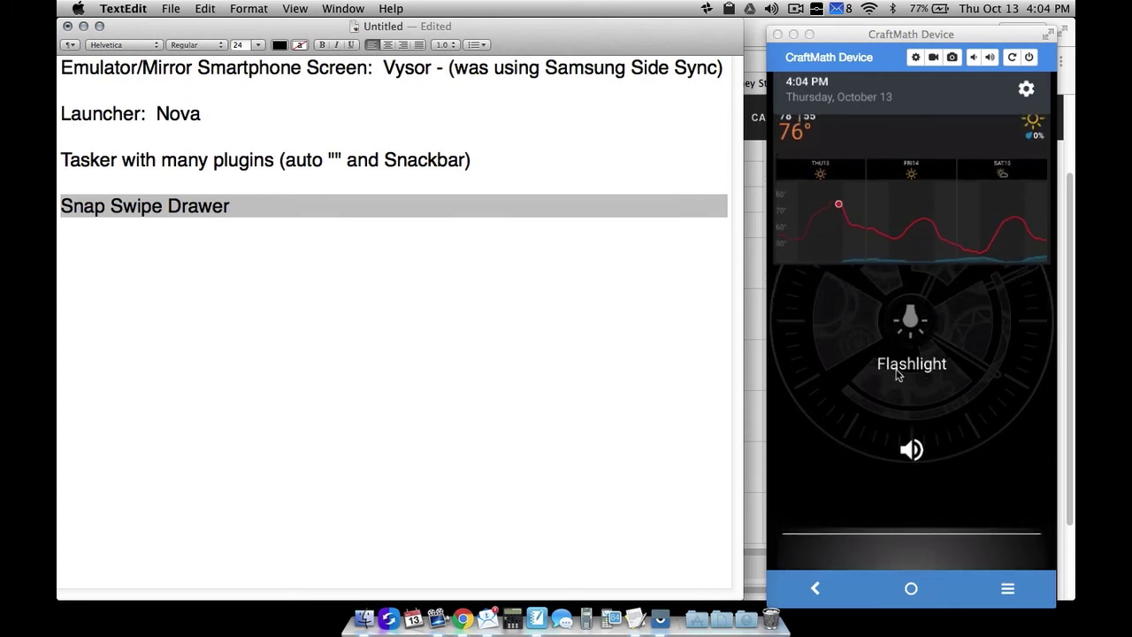
scroll(898, 374, up, 3)
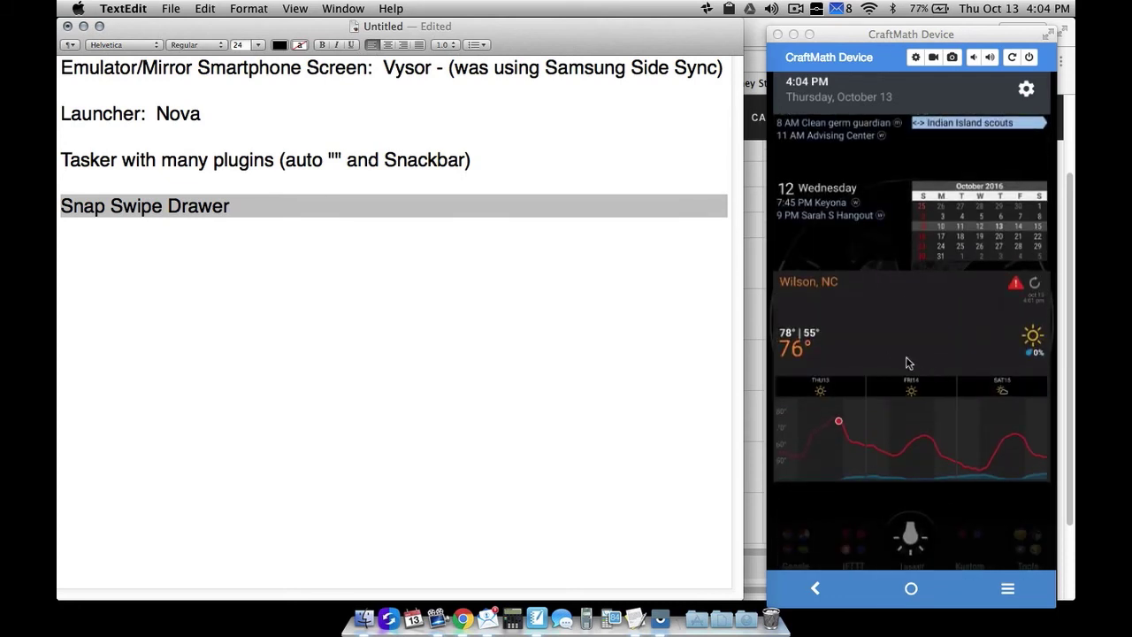
scroll(905, 359, up, 3)
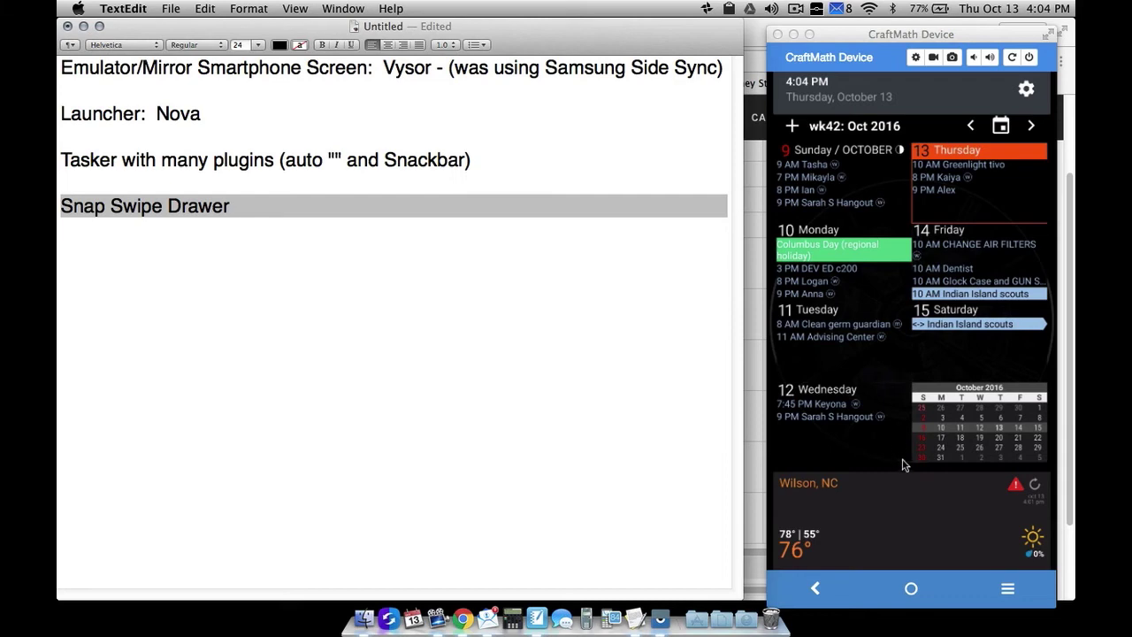
scroll(916, 434, down, 5)
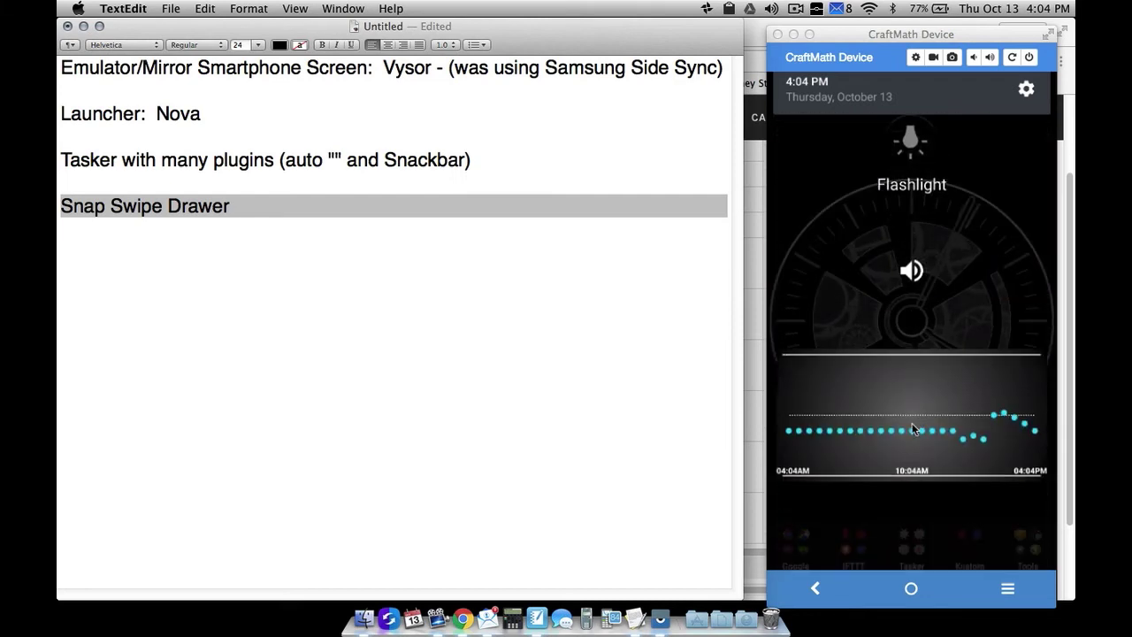
click(828, 160)
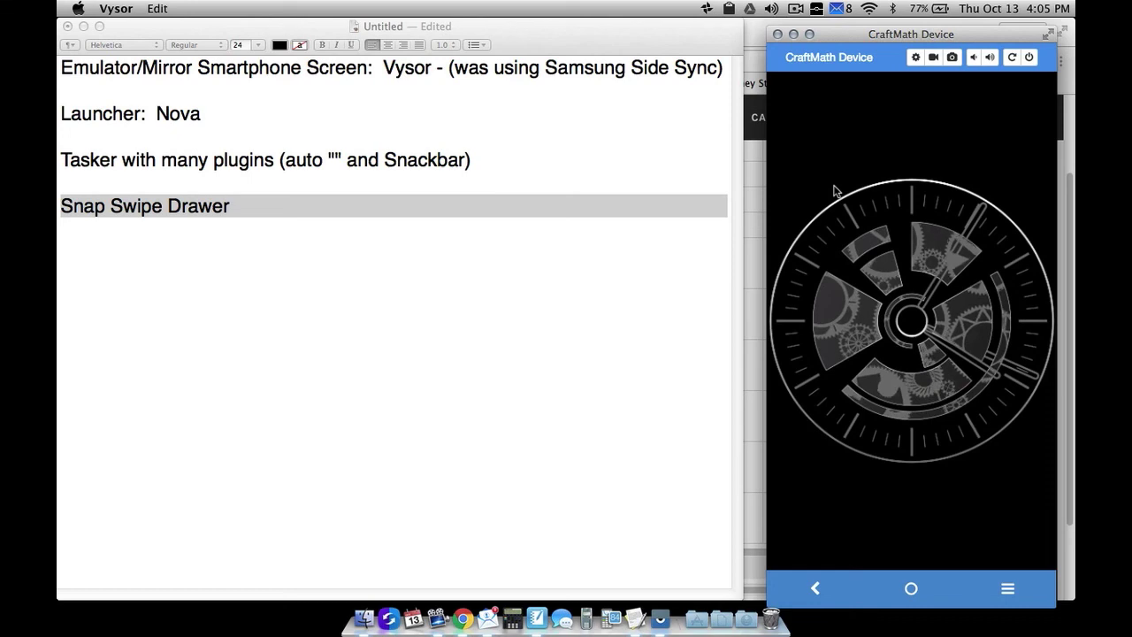
Open Nova's app drawer and scroll through the apps from aCal+ Tasks to YouTube
drag(935, 449, 864, 376)
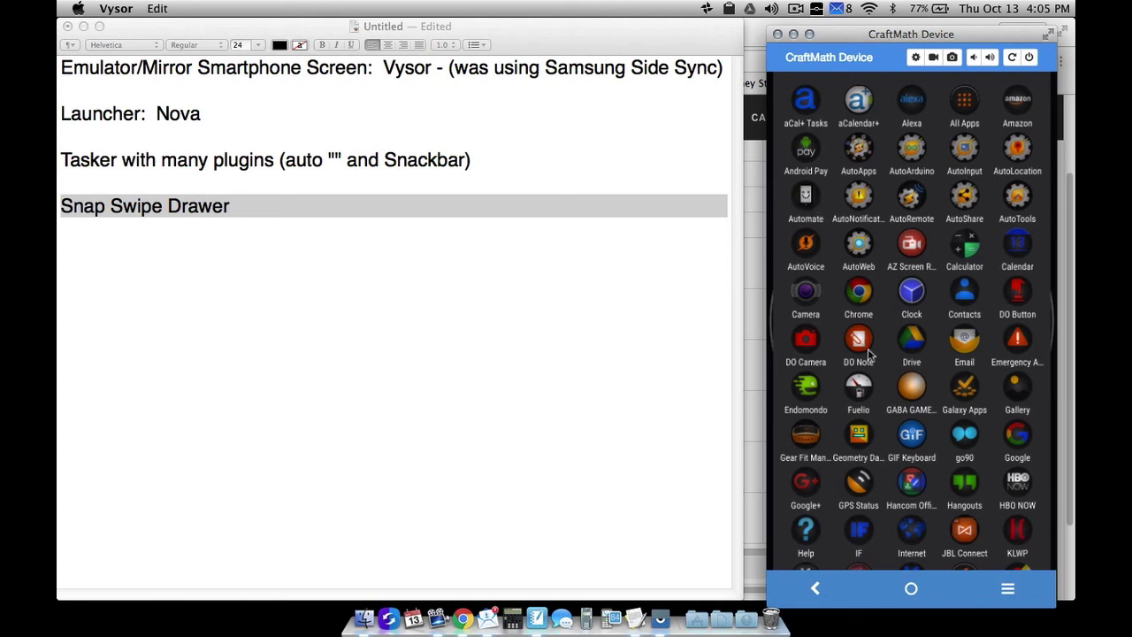
scroll(889, 389, down, 5)
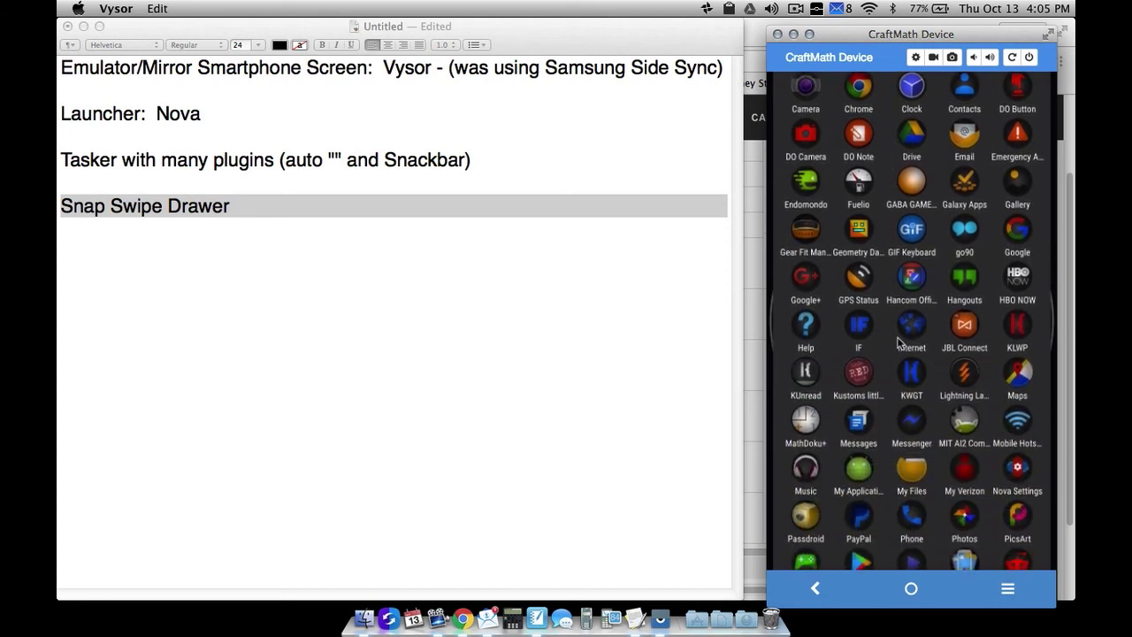
scroll(912, 417, down, 8)
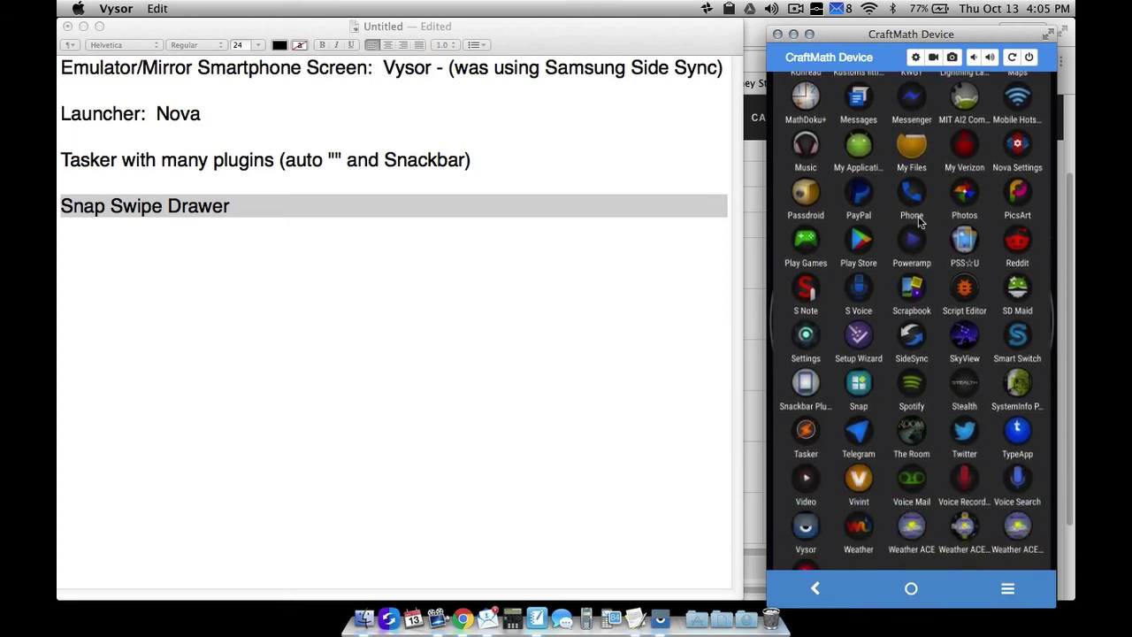
scroll(925, 265, down, 2)
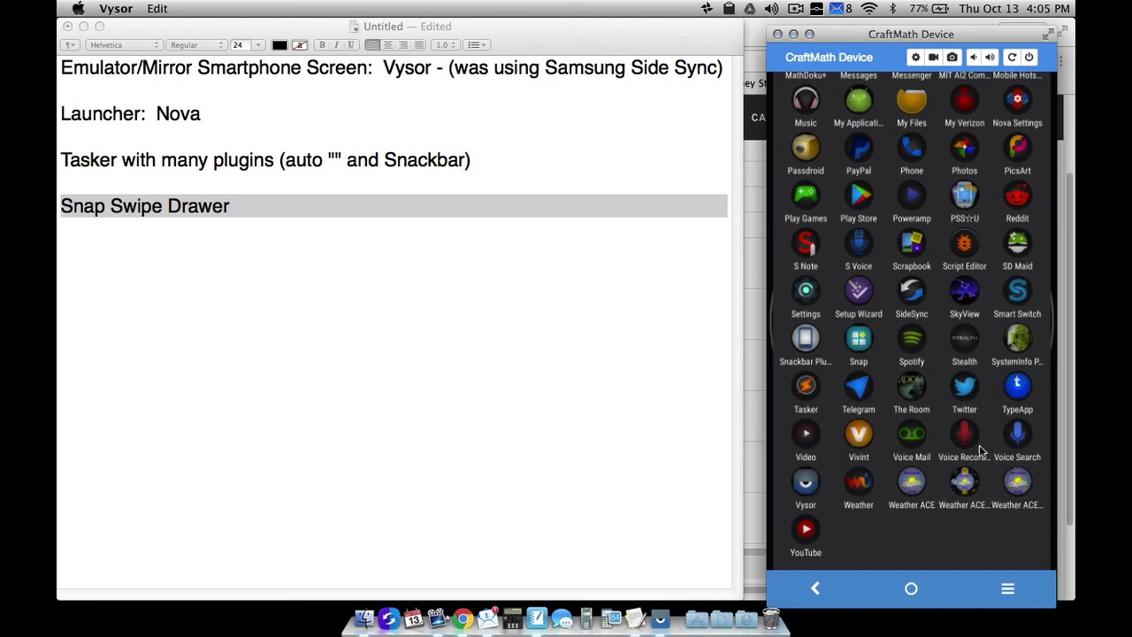
scroll(944, 361, up, 2)
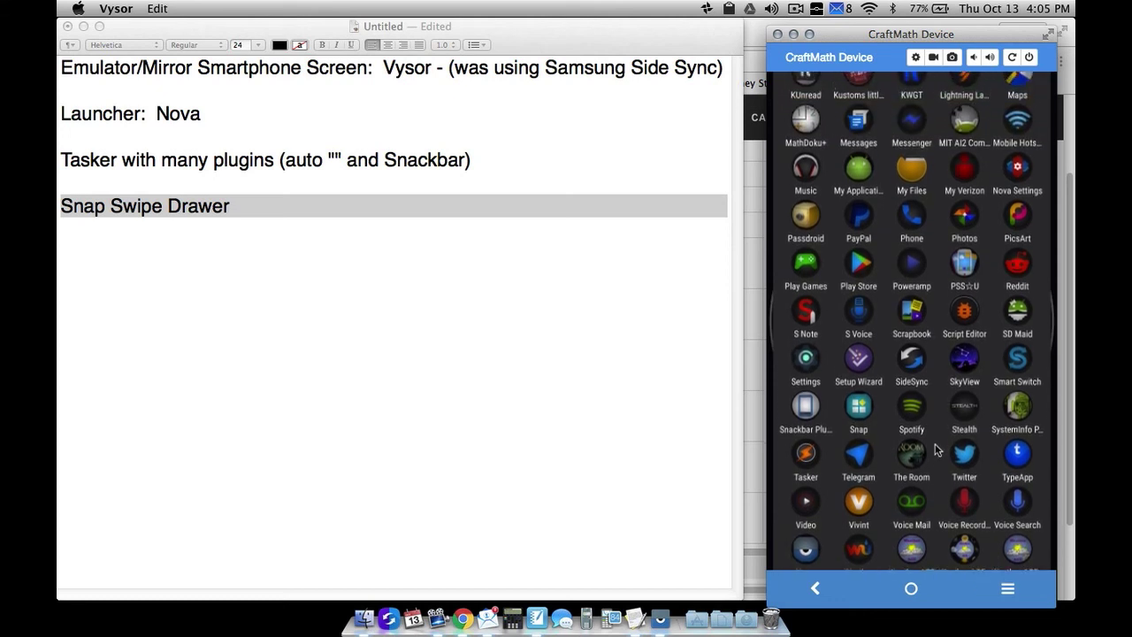
scroll(933, 469, up, 1)
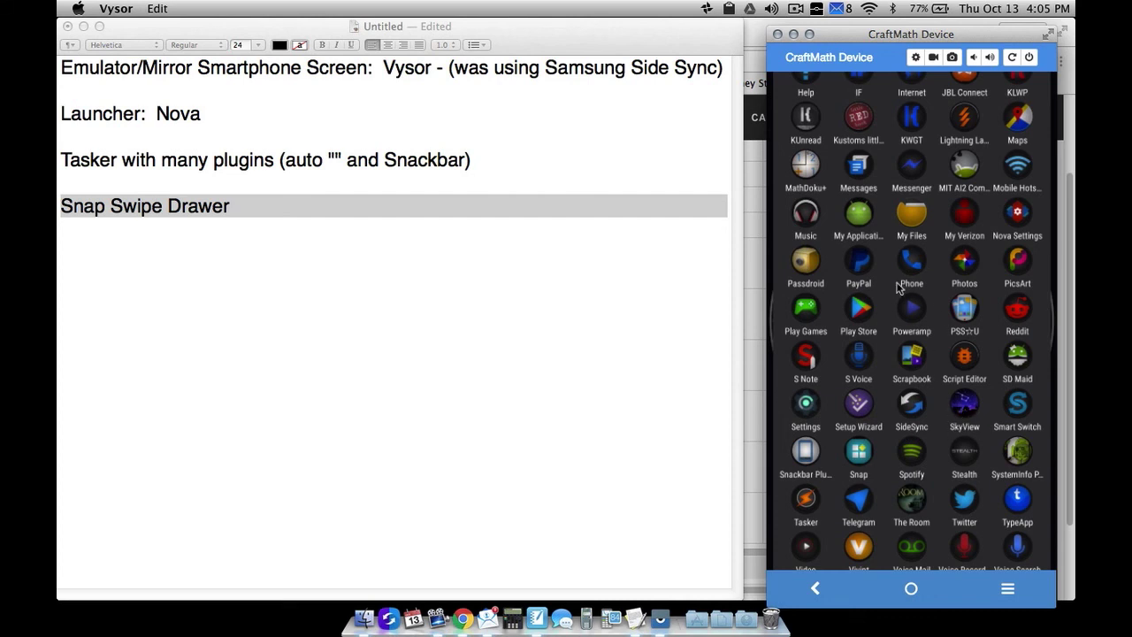
drag(915, 245, 865, 511)
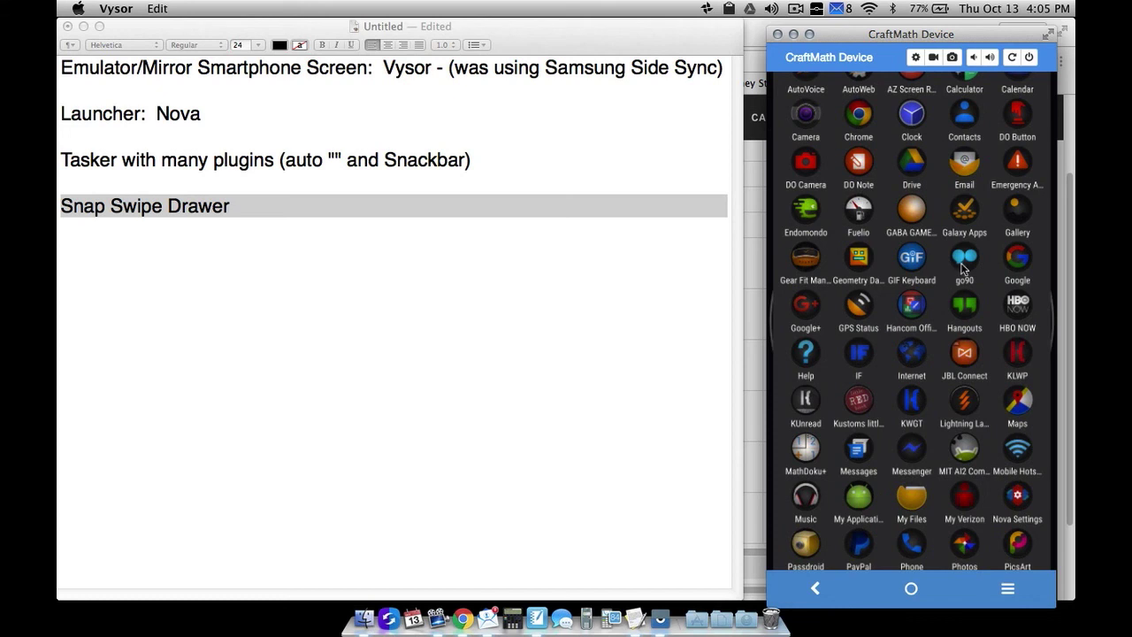
drag(964, 268, 919, 496)
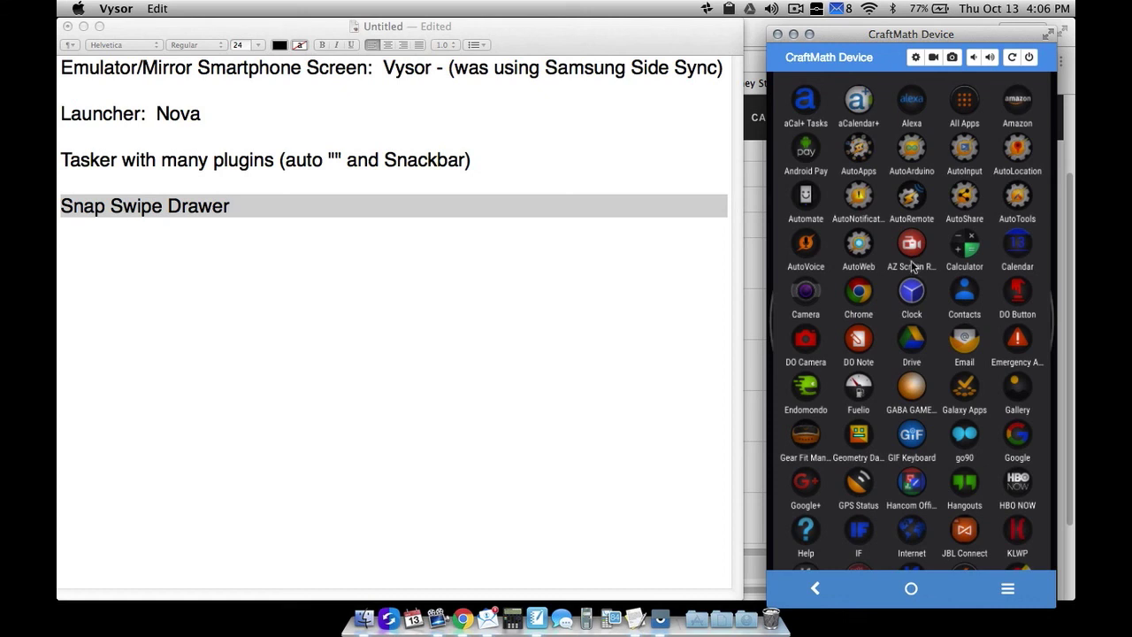
drag(911, 409, 920, 329)
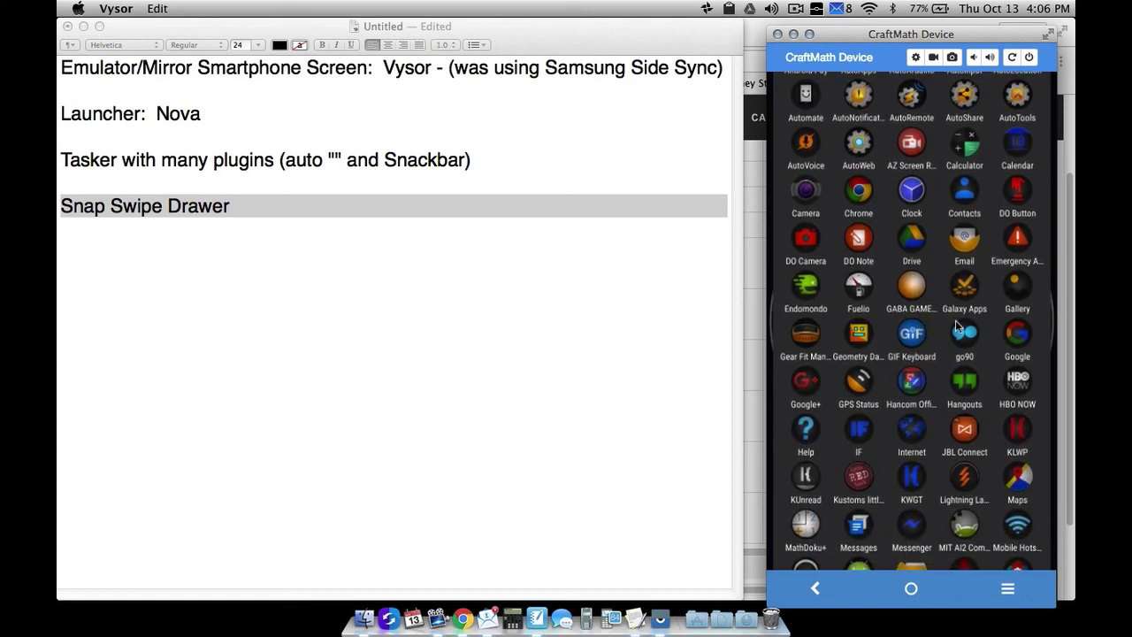
drag(963, 409, 961, 279)
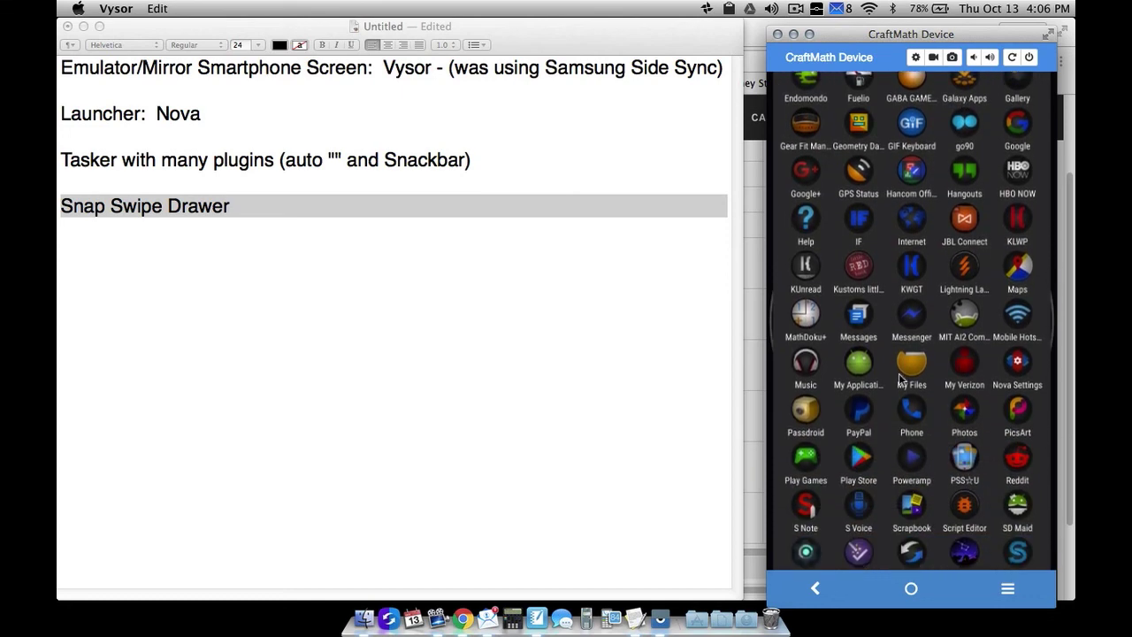
scroll(911, 478, down, 5)
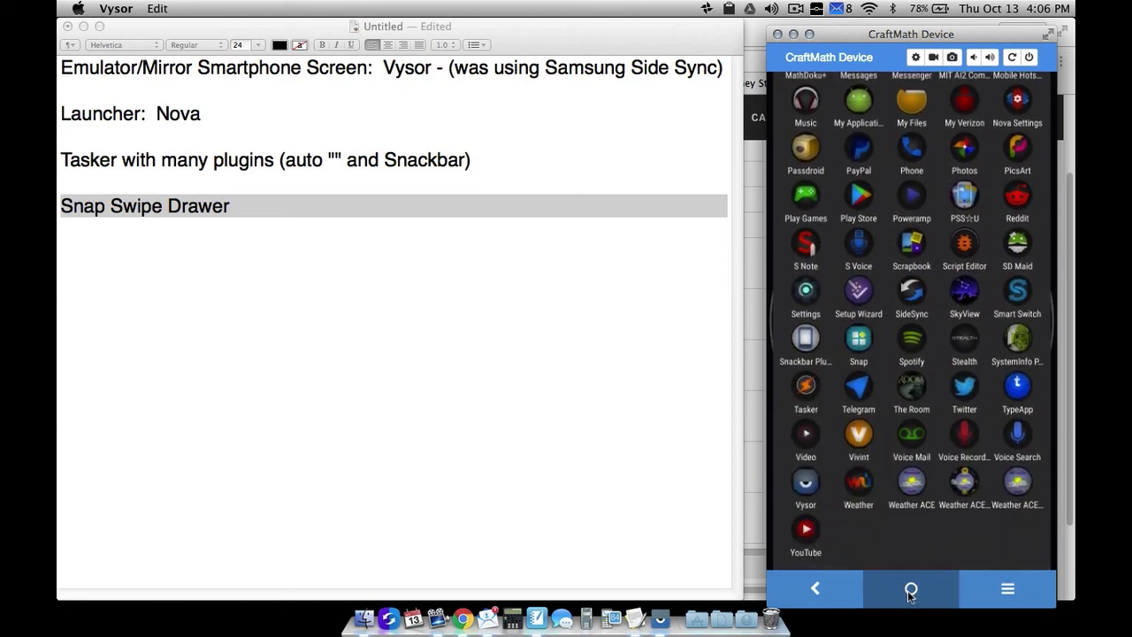
Return the phone to its gear clock-face home screen with Vysor's Home button
click(911, 590)
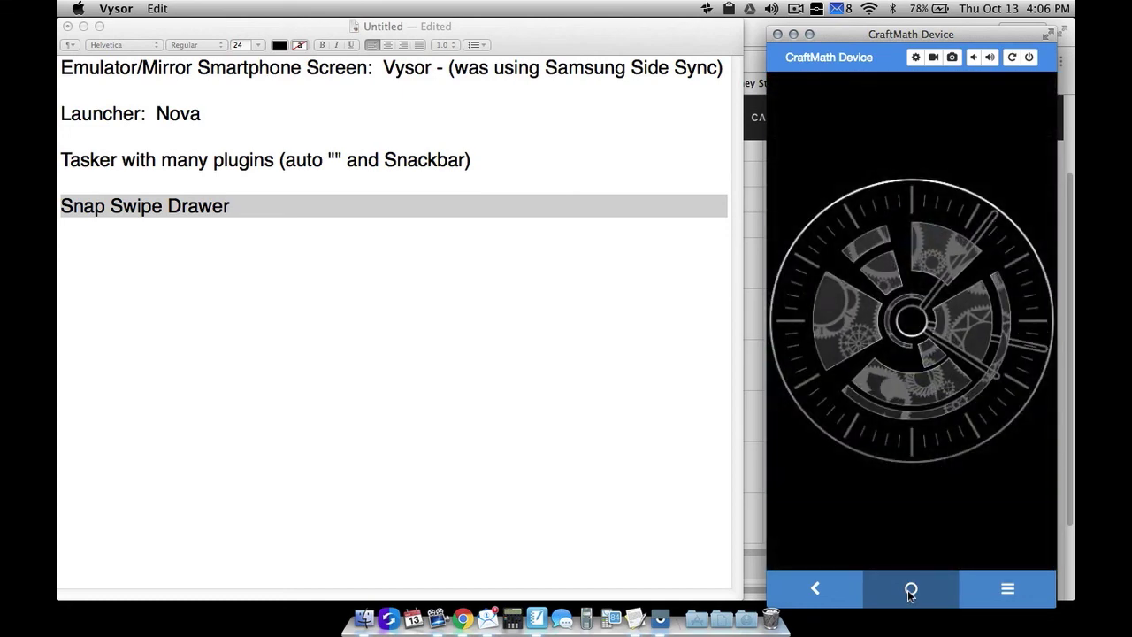